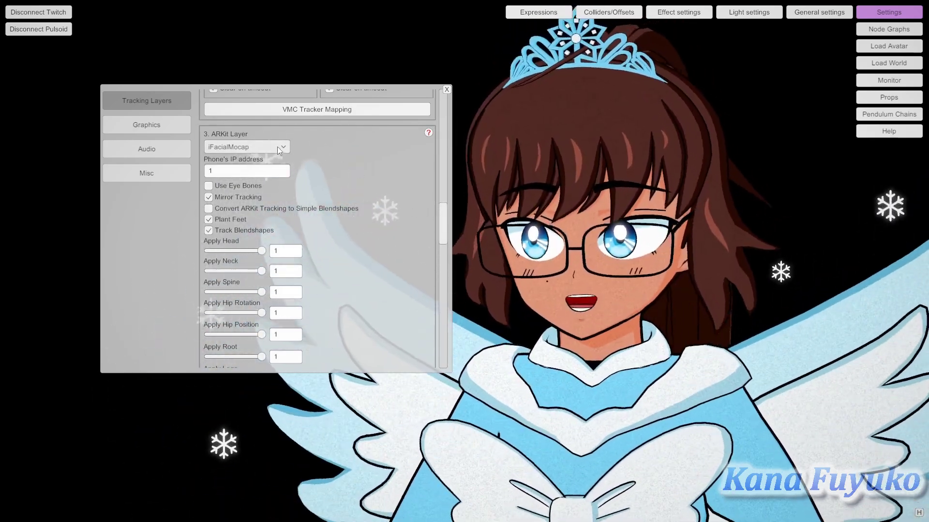
Step: Examine the ARKit layer's tracking source options and the settings of the Web Camera ARKit layer
left_click(278, 146)
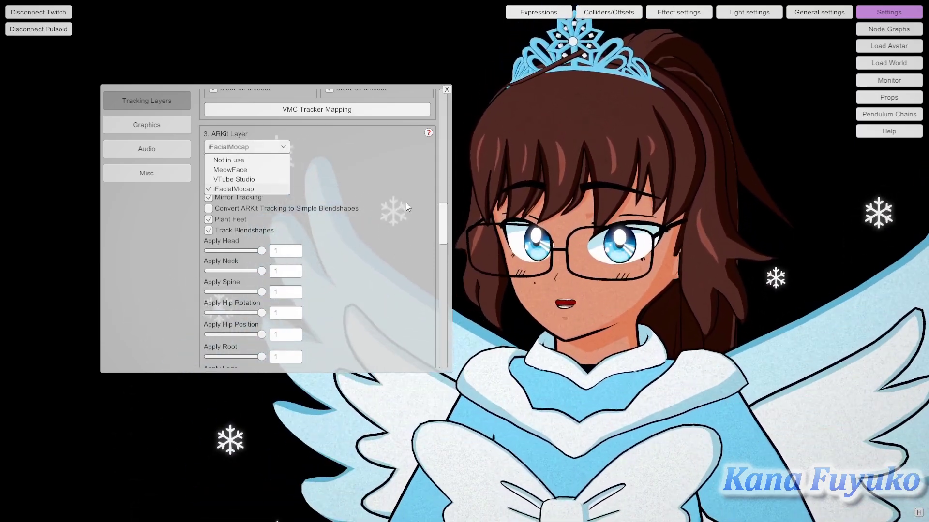
left_click(443, 209)
left_click_drag(445, 210, 437, 272)
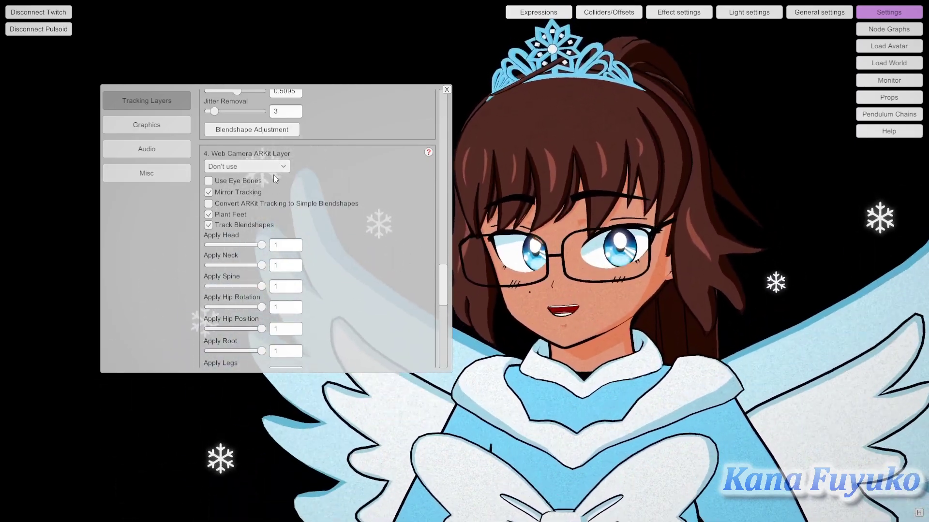
scroll(441, 291, "down", 5)
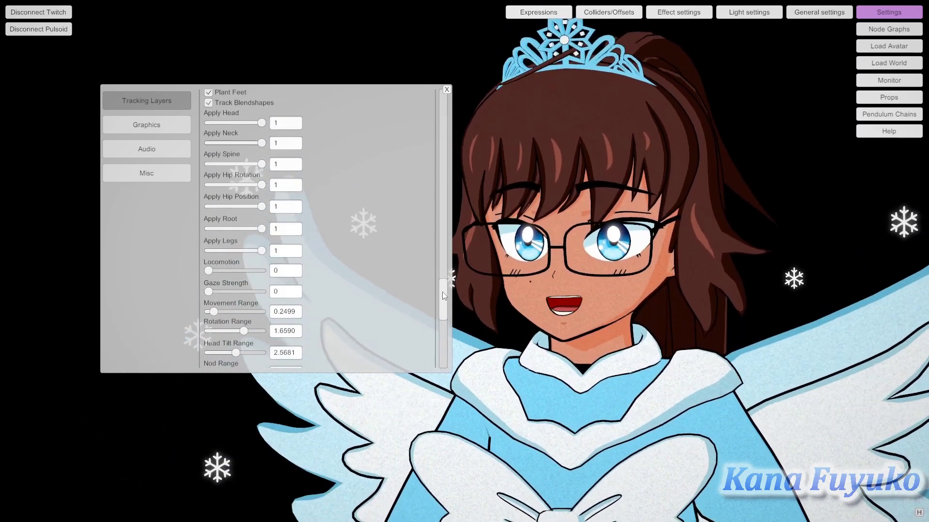
left_click_drag(442, 292, 434, 318)
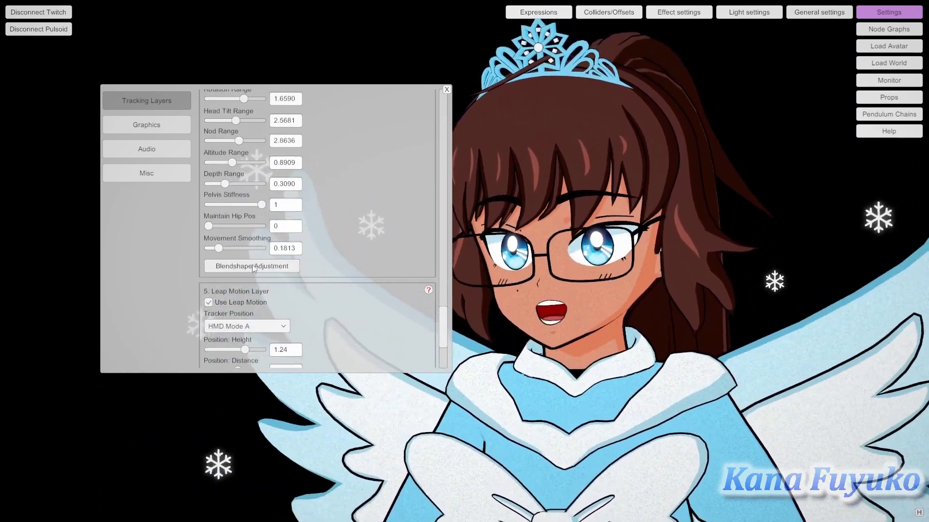
left_click_drag(445, 324, 457, 260)
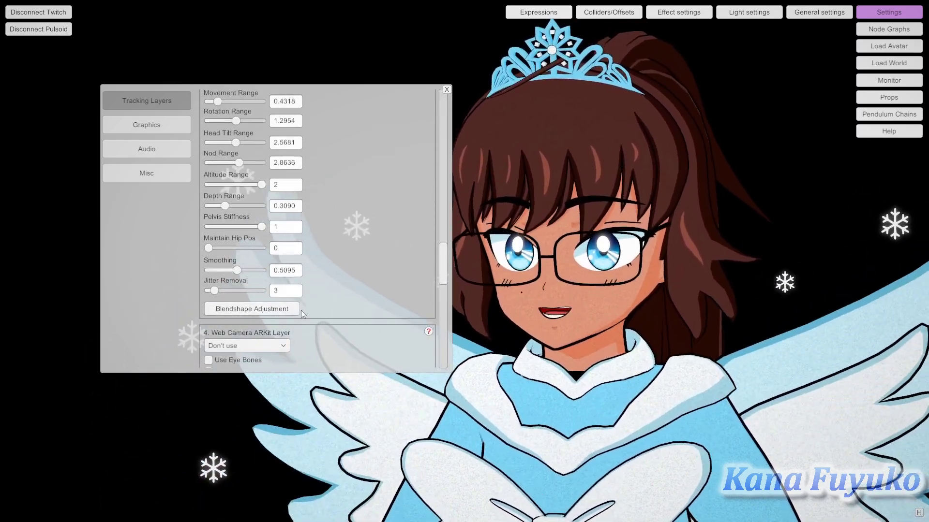
Step: Open the phone ARKit layer's blendshape adjustments and choose the eyeBlinkLeft blendshape
left_click(283, 307)
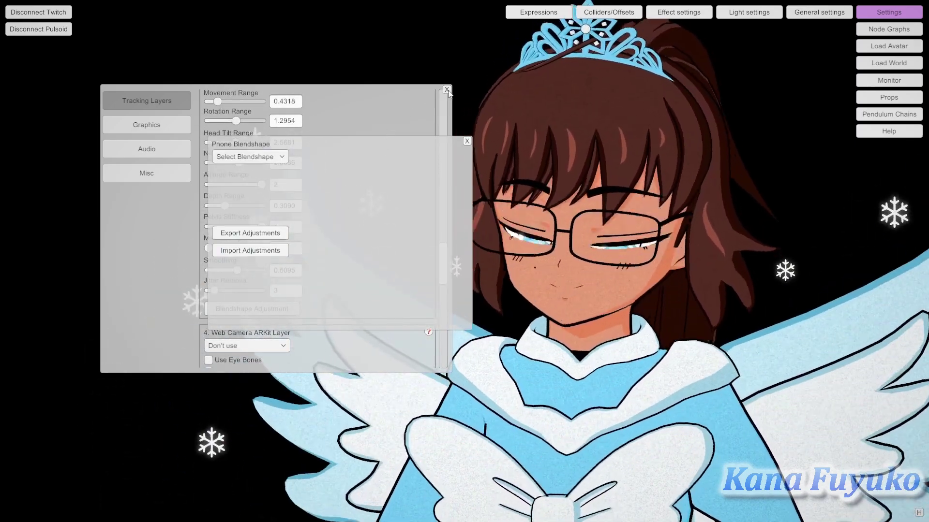
left_click(447, 90)
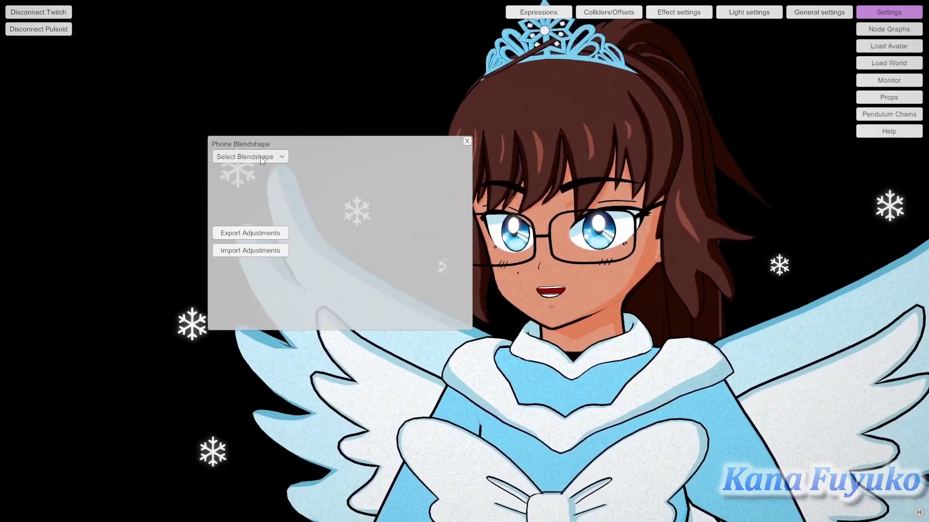
left_click(256, 157)
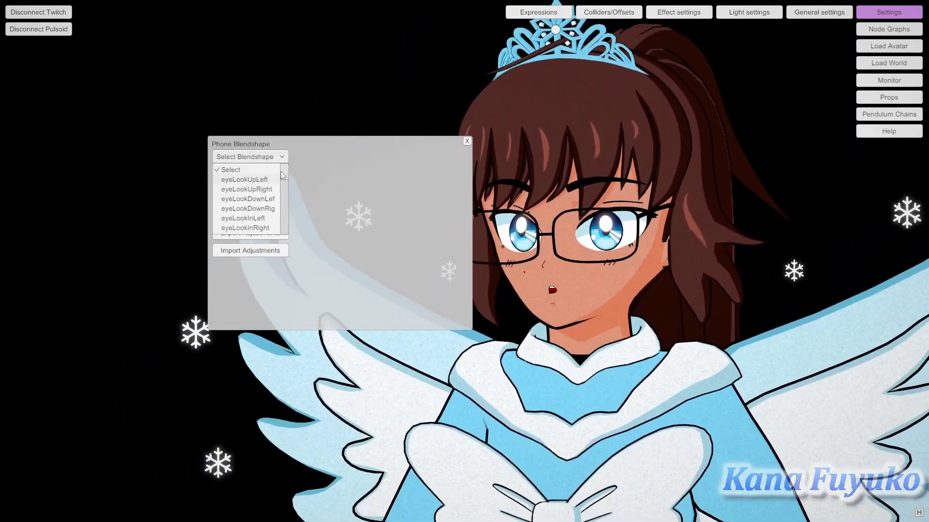
left_click_drag(280, 172, 279, 181)
left_click(263, 173)
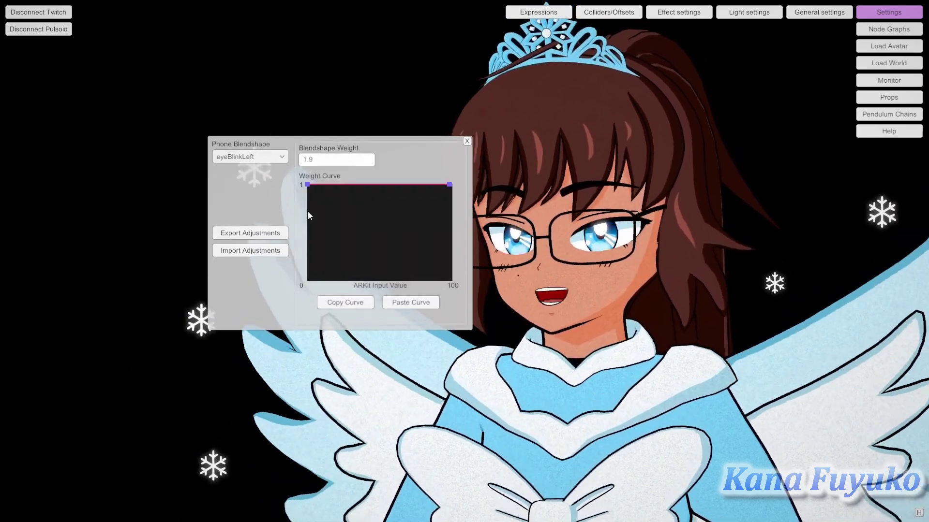
Step: Move the Phone Blendshape window away from the avatar's face
left_click(325, 162)
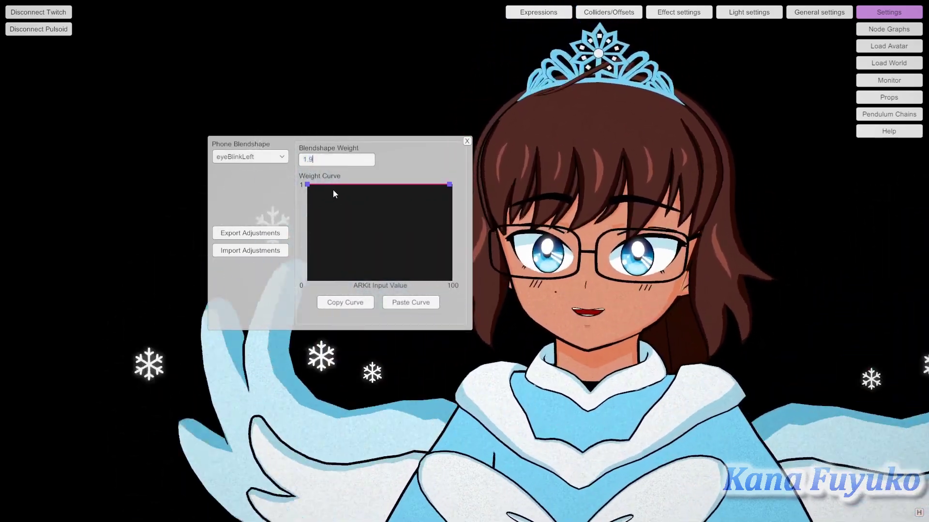
left_click(346, 173)
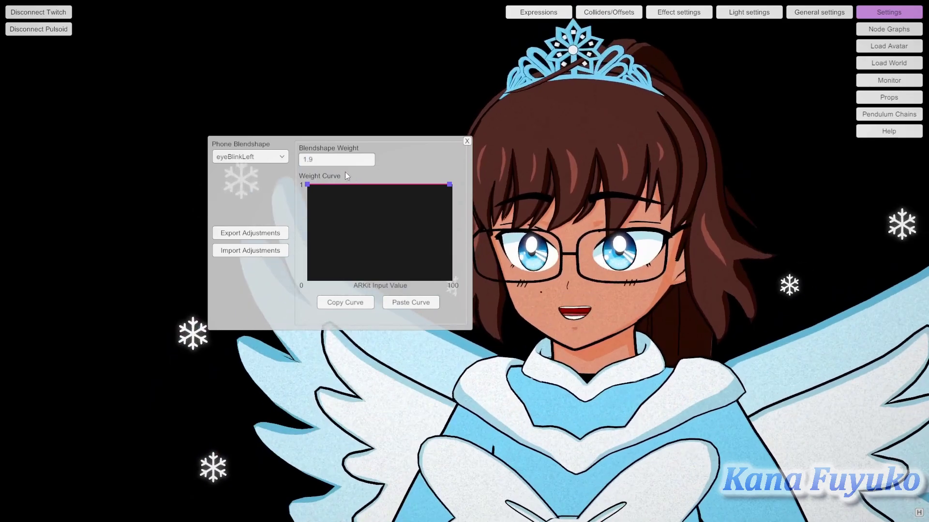
left_click(324, 163)
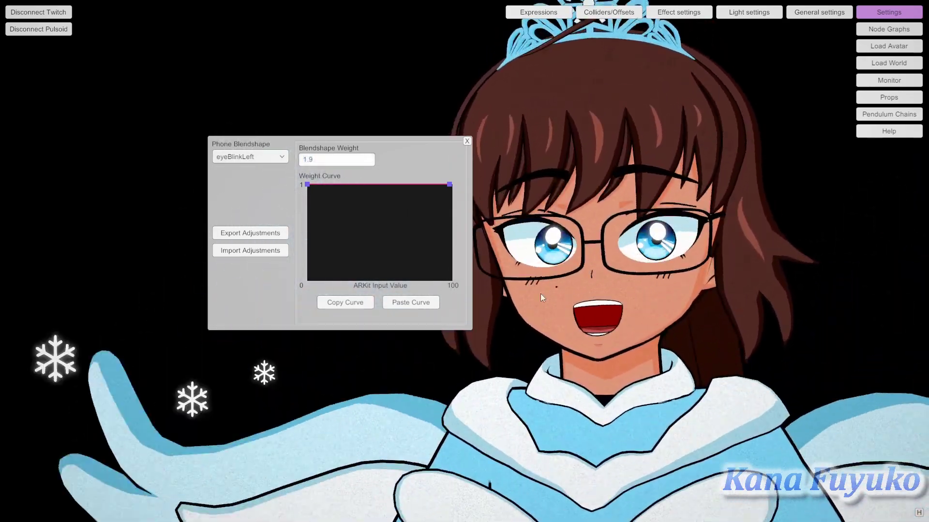
left_click(553, 362)
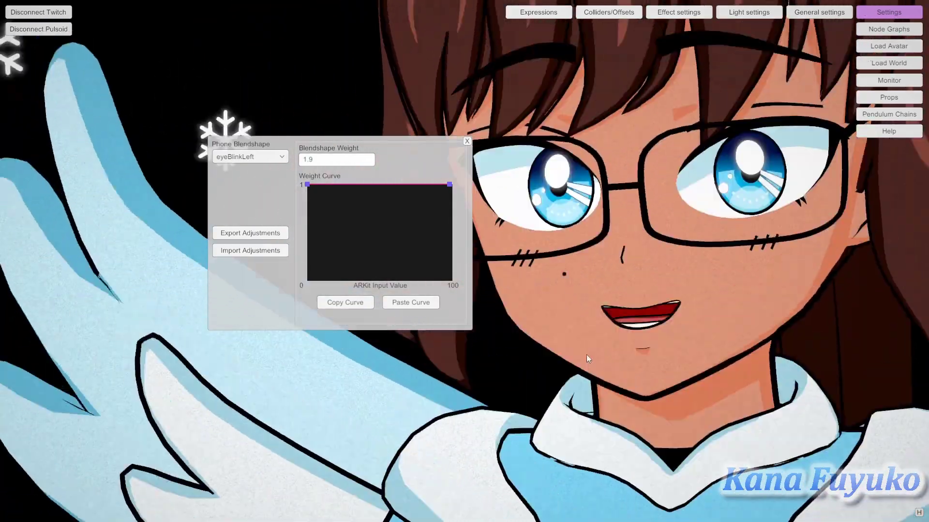
left_click_drag(402, 141, 337, 118)
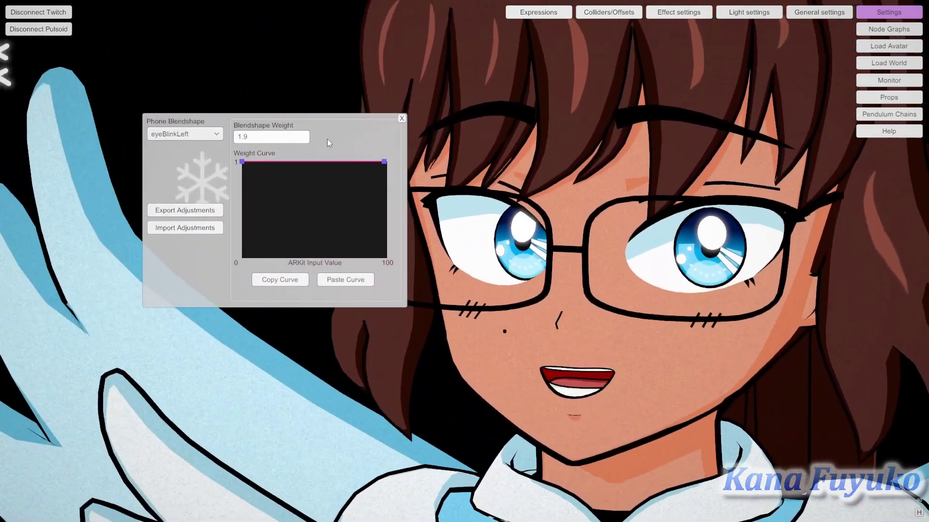
Step: Try a blendshape weight of 0.2 for eyeBlinkLeft and restore it to 1.9
left_click(283, 135)
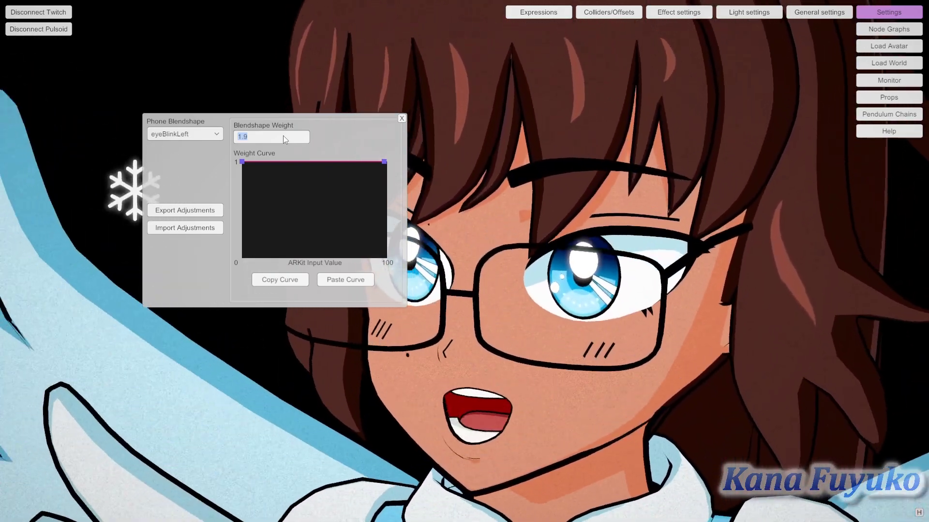
type("0")
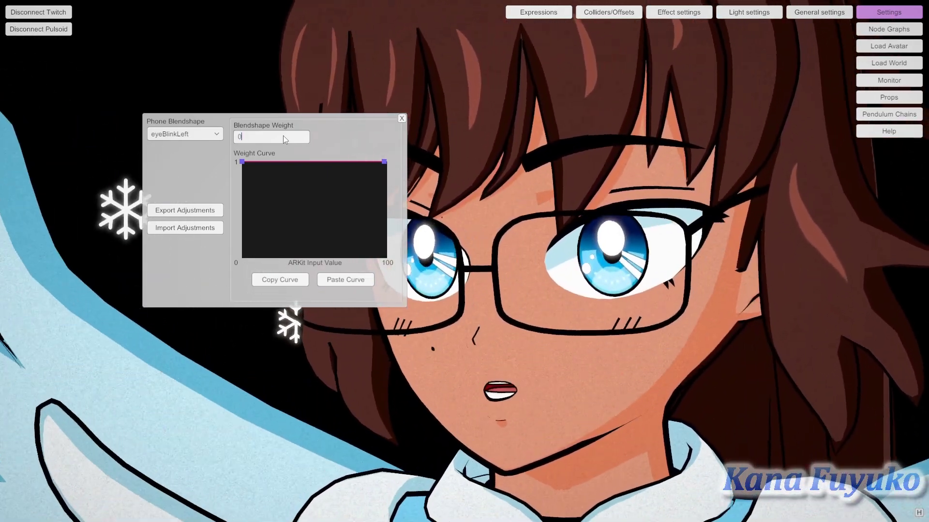
type(".2")
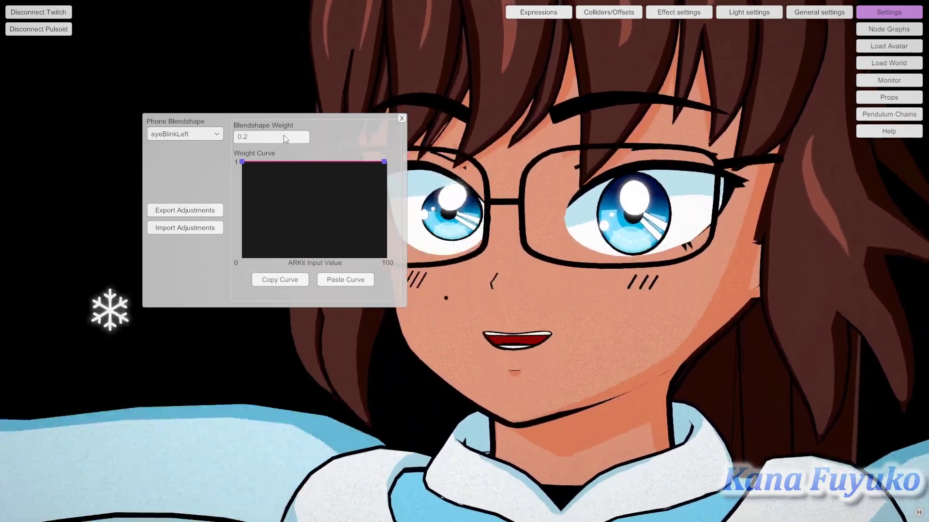
left_click(284, 135)
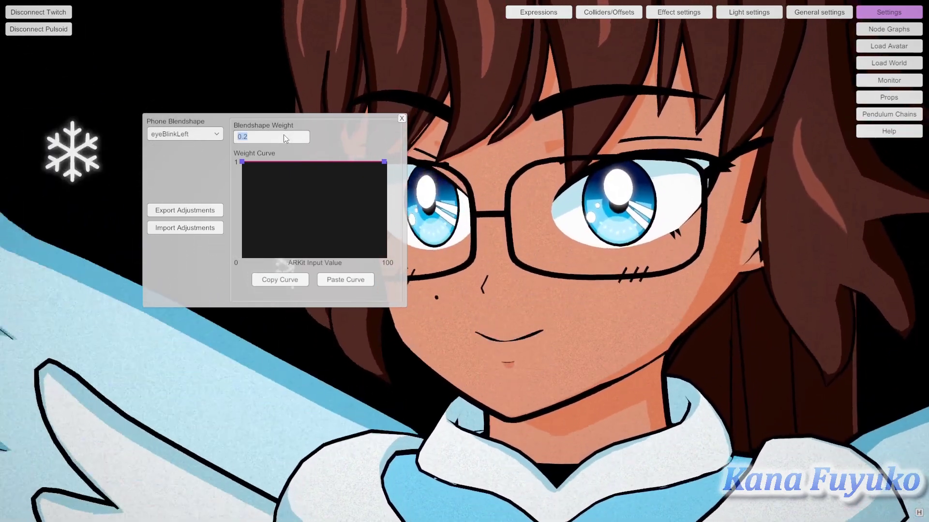
type("1.9")
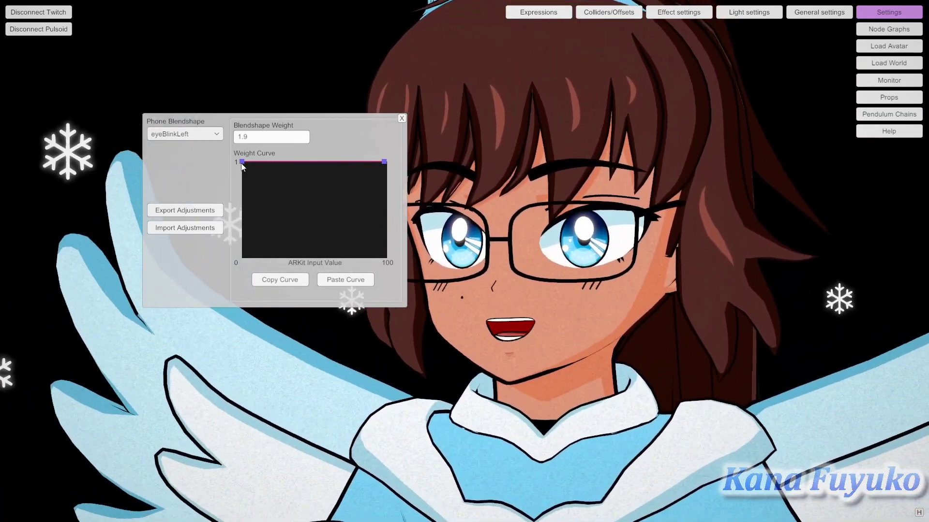
Step: Lower the starting point of the eyeBlinkLeft weight curve to 0, making a straight diagonal up to 1
left_click_drag(242, 165, 248, 259)
left_click_drag(230, 318, 226, 306)
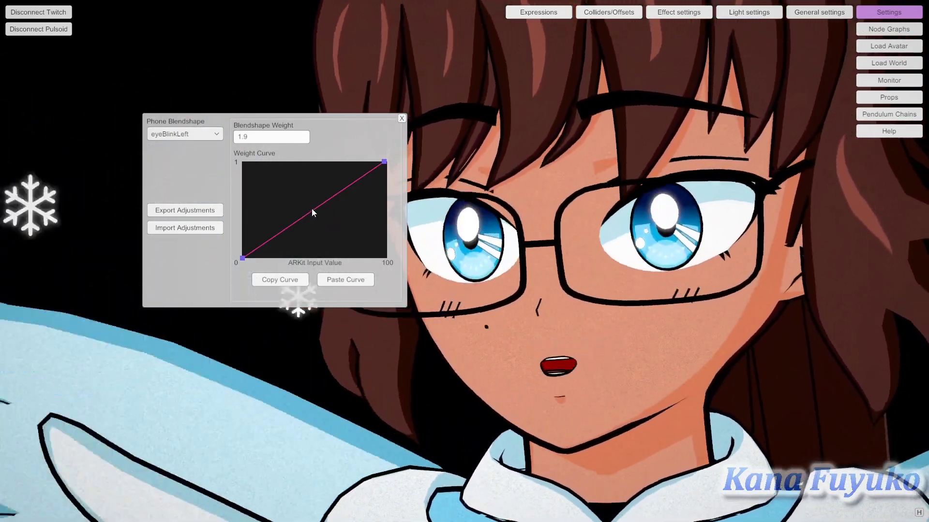
Step: Add a midpoint to the weight curve, bend the curve towards a late, steep rise, and delete the midpoint
left_click_drag(311, 208, 347, 228)
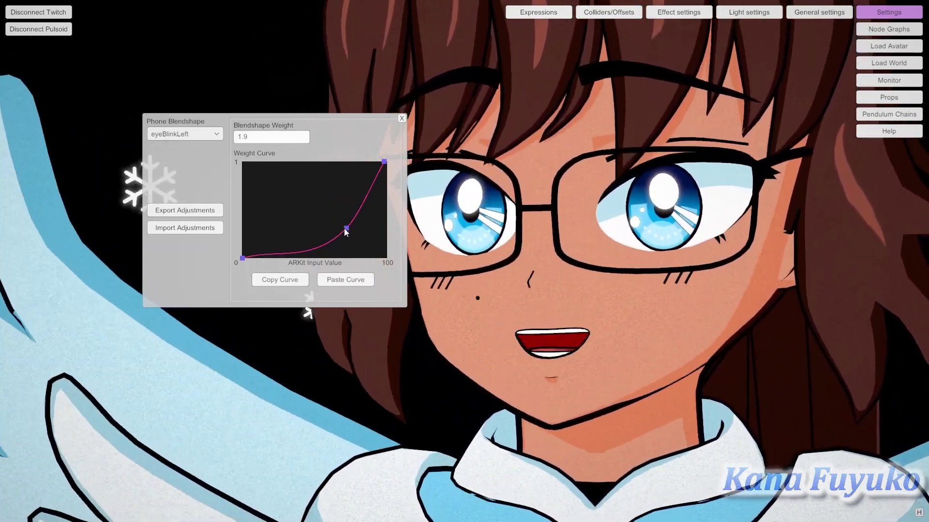
mouse_move(344, 230)
left_mouse_down()
mouse_move(330, 222)
mouse_move(362, 225)
left_mouse_up()
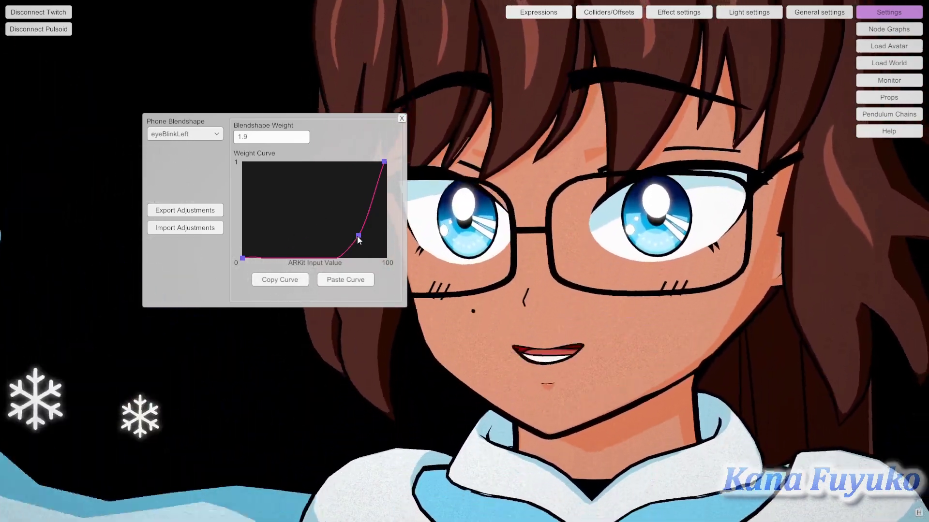
left_click_drag(359, 236, 287, 233)
right_click(292, 234)
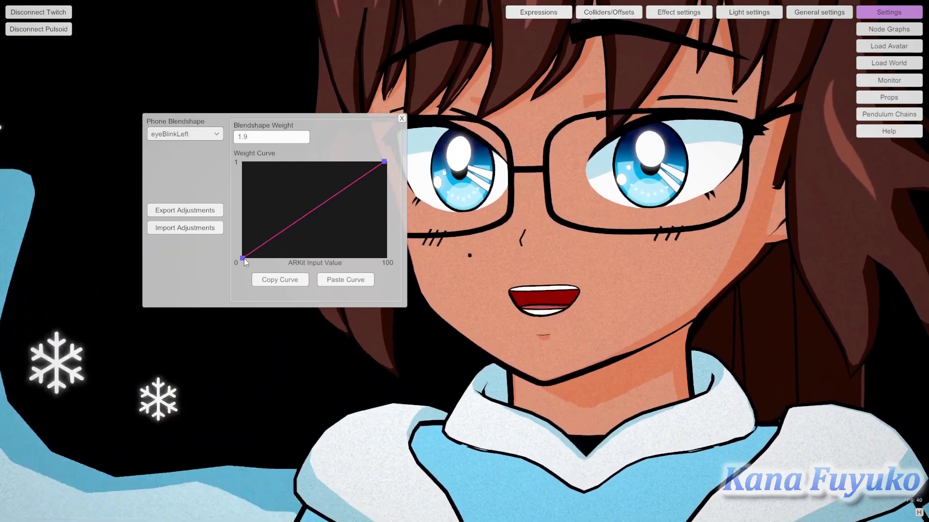
Step: Try a flat weight curve with its starting point at 1 and return that point to 0
left_click_drag(242, 259, 242, 162)
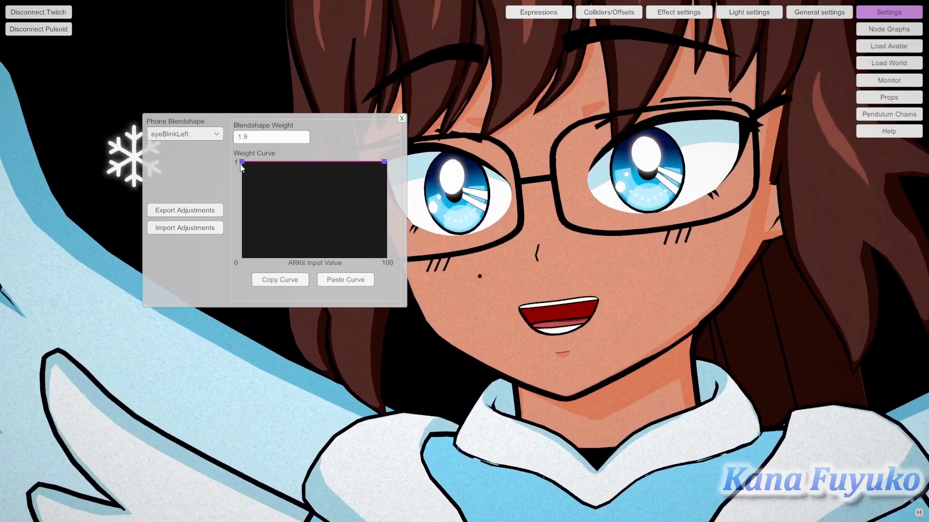
left_click_drag(242, 161, 231, 270)
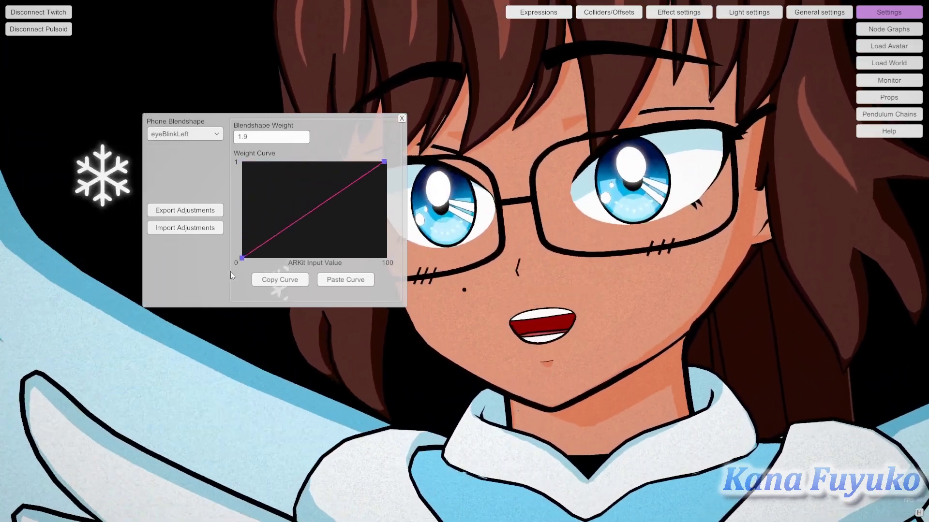
Step: Shape the weight curve into an S with two added points and delete both points
left_click(313, 208)
left_click_drag(312, 208, 306, 177)
left_click(278, 208)
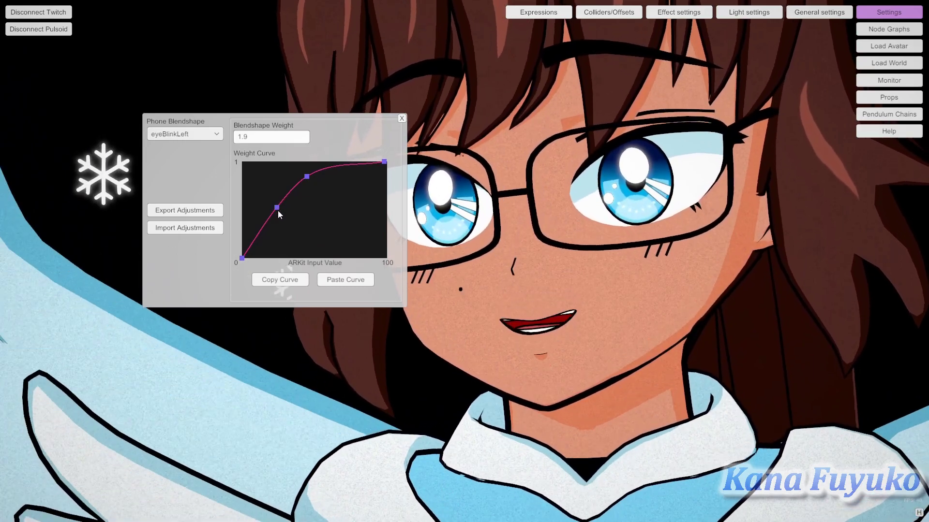
left_click_drag(278, 210, 292, 227)
left_click_drag(305, 177, 317, 188)
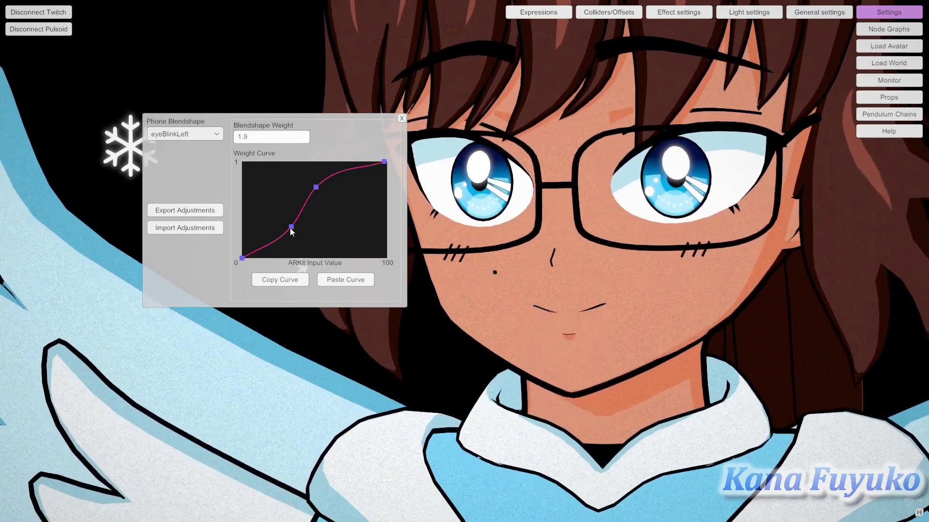
left_click_drag(289, 227, 298, 234)
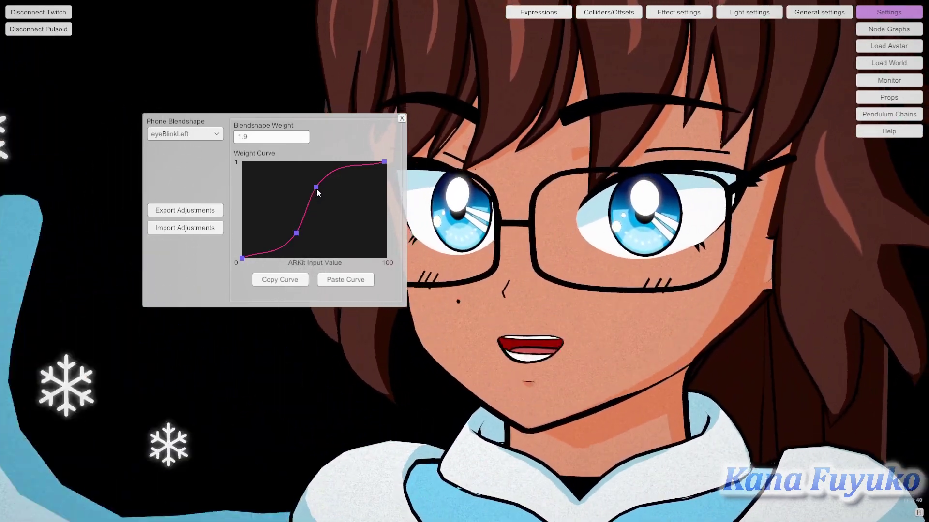
left_click_drag(317, 189, 321, 192)
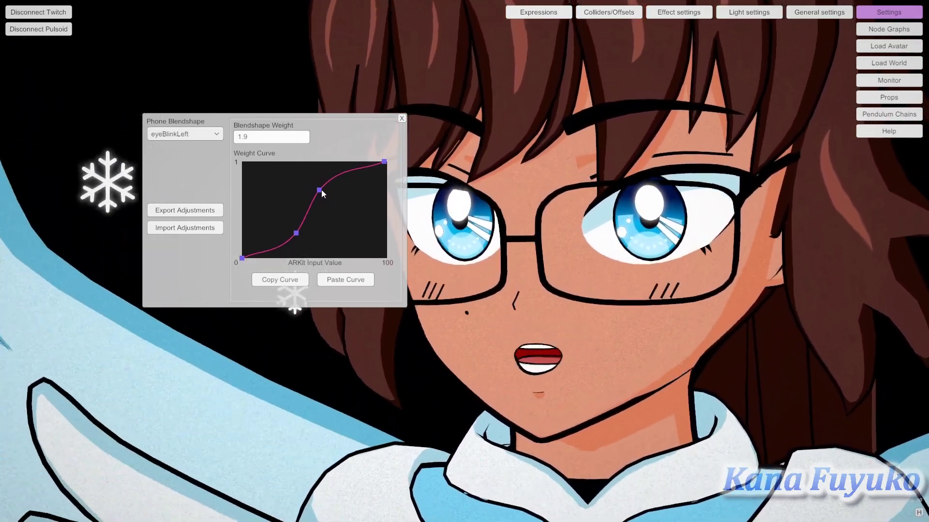
right_click(319, 190)
right_click(296, 233)
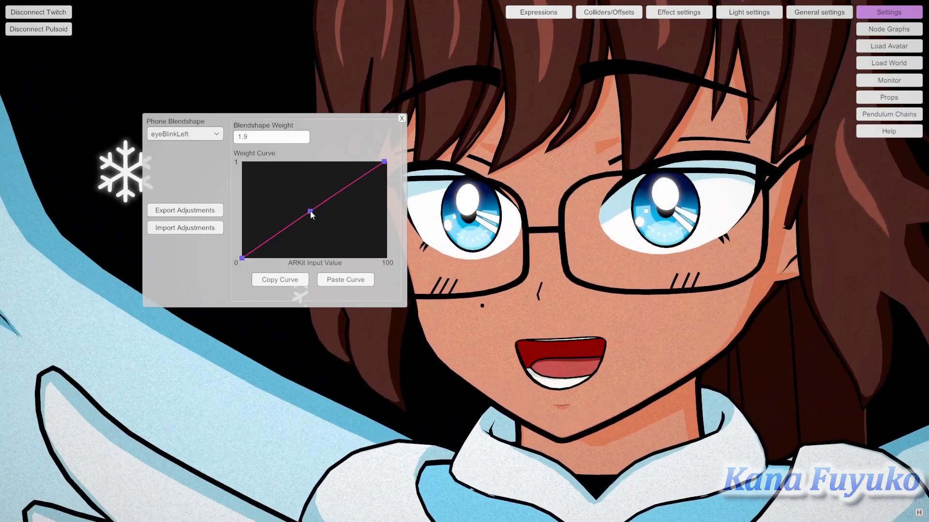
Step: Try an early-rising and a late-rising weight curve with a single midpoint and remove that midpoint
left_click_drag(310, 213, 269, 193)
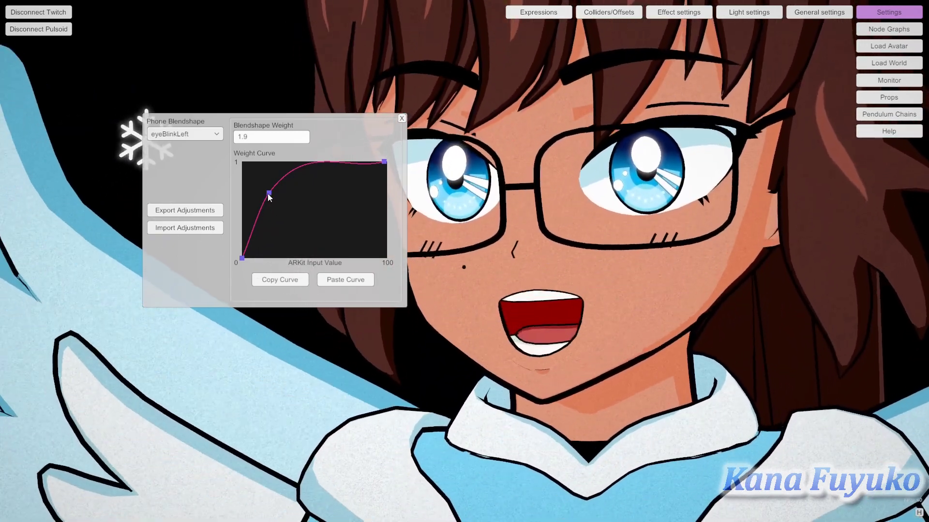
left_click_drag(268, 194, 351, 227)
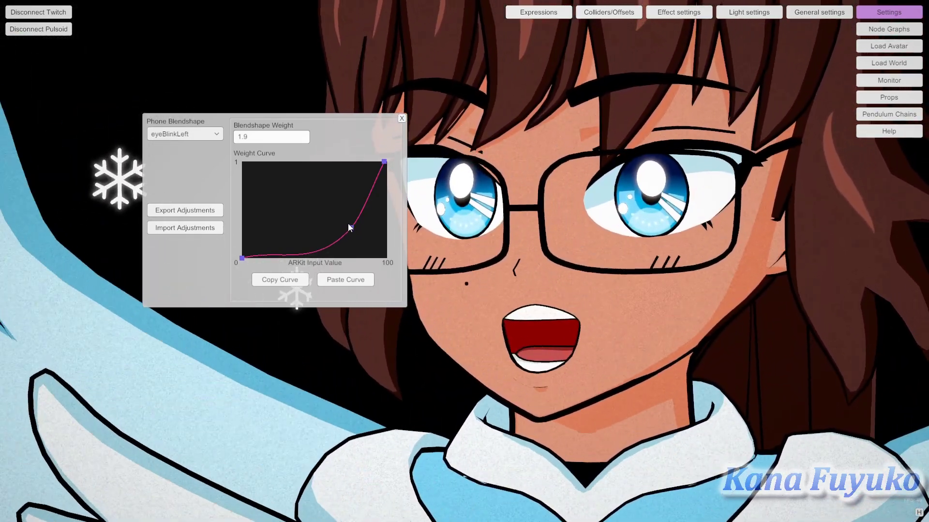
right_click(351, 227)
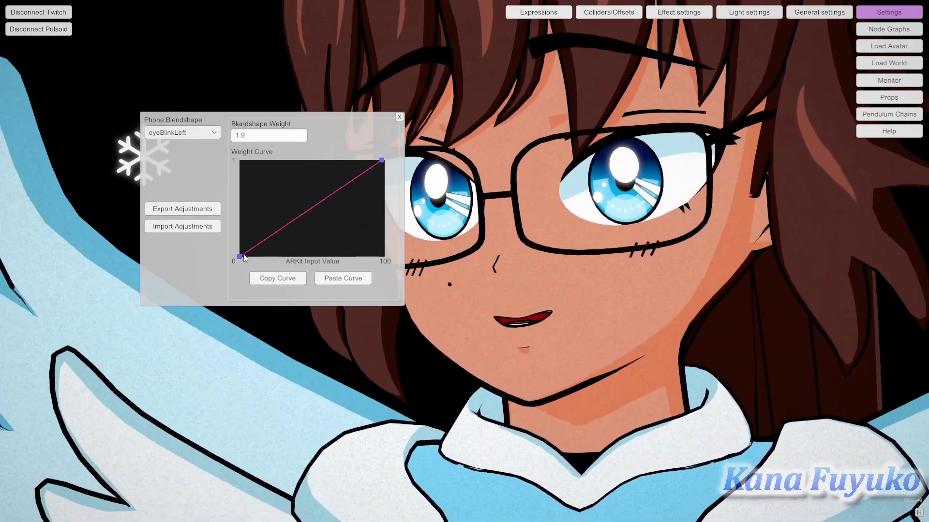
mouse_move(240, 256)
left_mouse_down()
mouse_move(222, 141)
mouse_move(232, 258)
left_mouse_up()
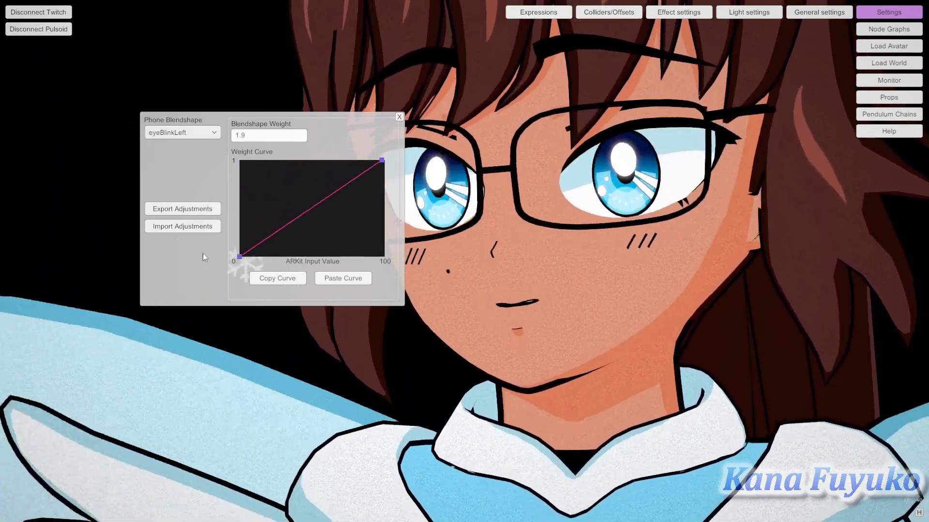
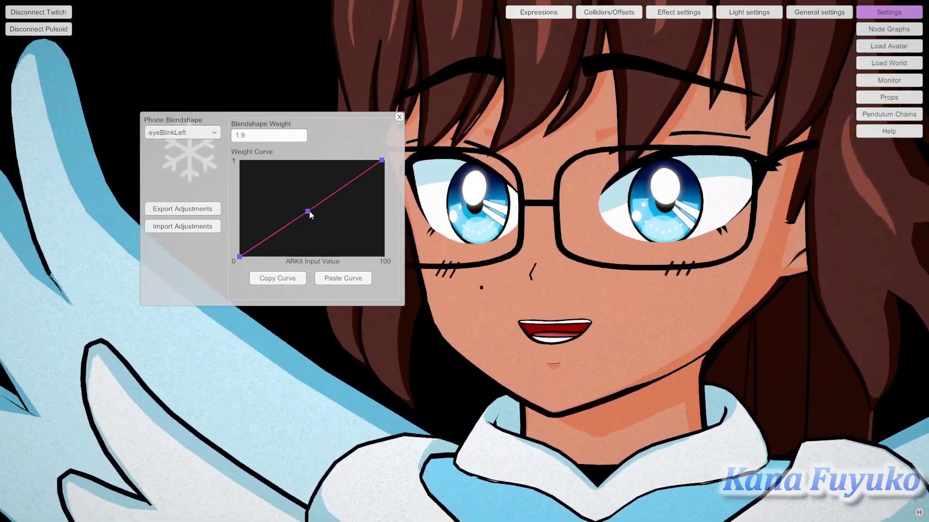
Step: Try adding extra points along the eyeBlinkLeft weight curve and remove them until one intermediate point remains
mouse_move(308, 211)
left_mouse_down()
mouse_move(318, 219)
mouse_move(314, 210)
left_mouse_up()
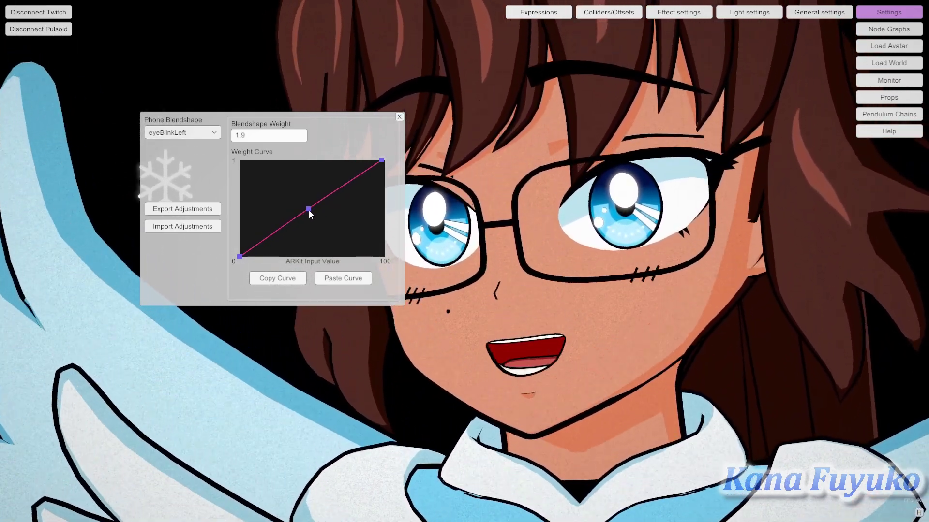
right_click(309, 210)
left_click(314, 207)
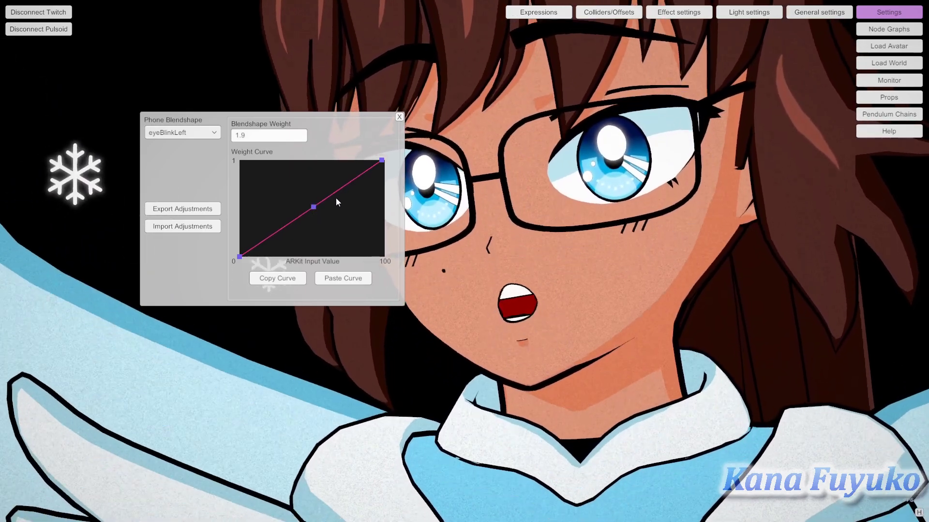
left_click(338, 194)
left_click(287, 226)
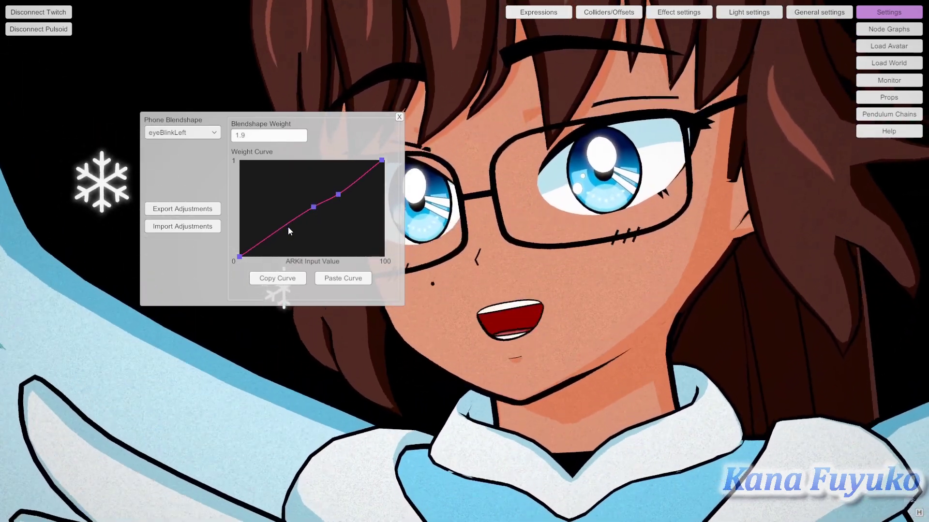
right_click(287, 227)
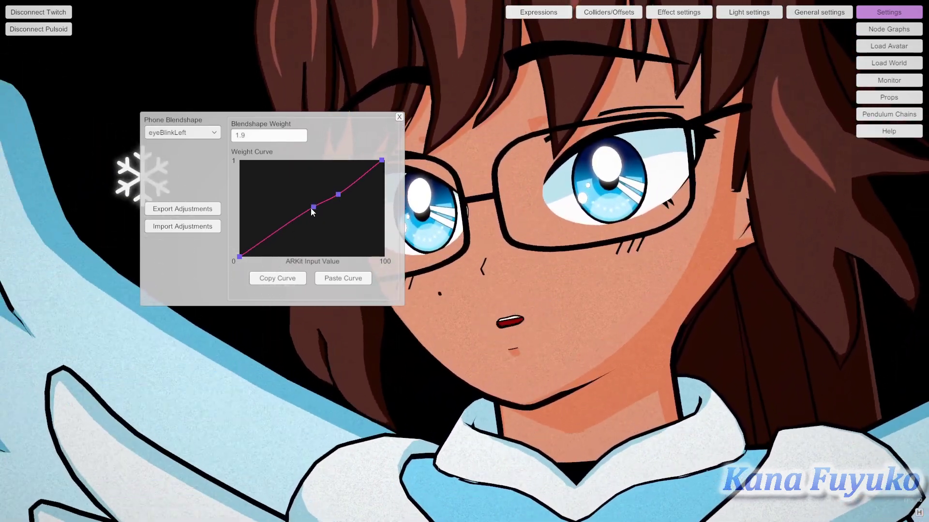
right_click(312, 207)
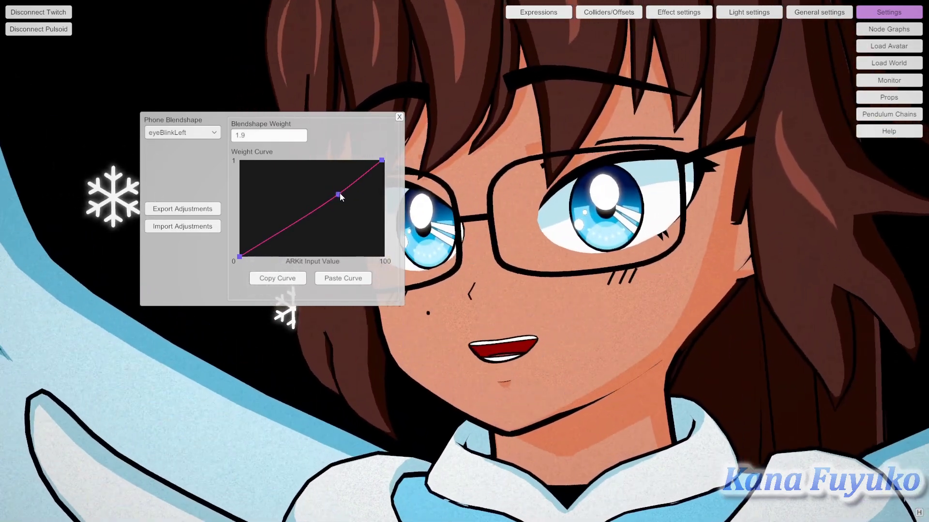
Step: Bend the weight curve into an early rise, add a second point and try different dips with it
left_click_drag(338, 194, 292, 201)
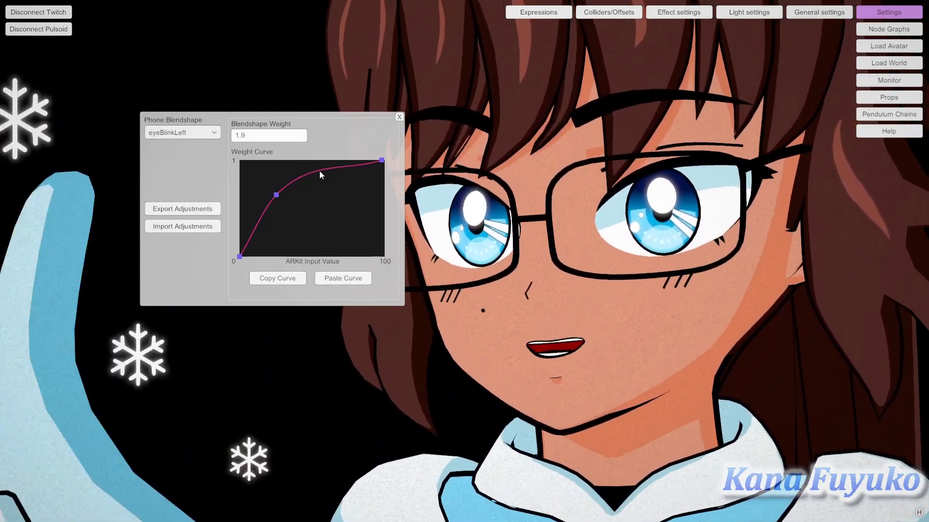
left_click(319, 172)
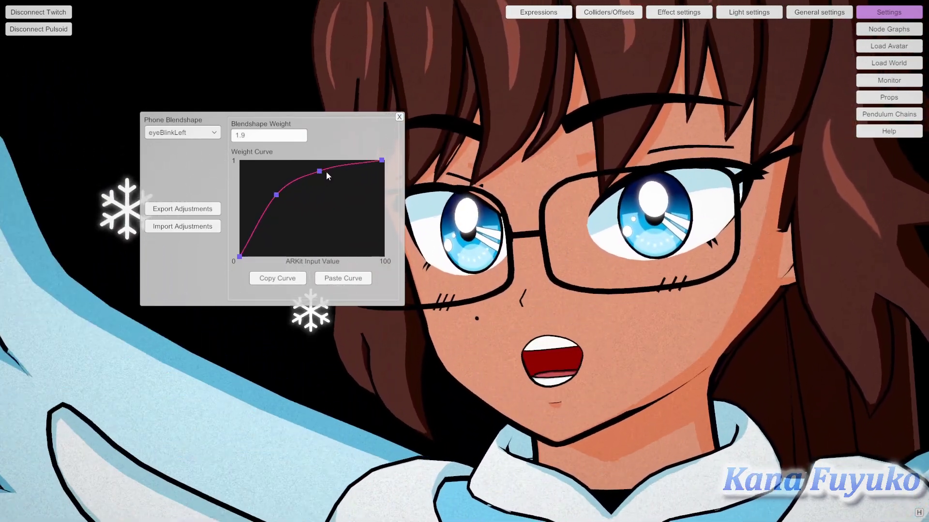
left_click_drag(321, 173, 342, 227)
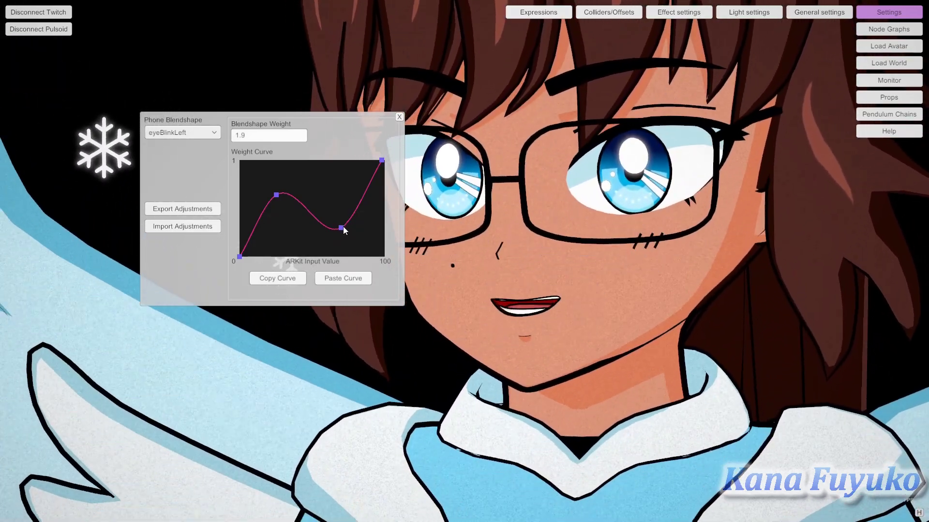
left_click_drag(342, 228, 333, 186)
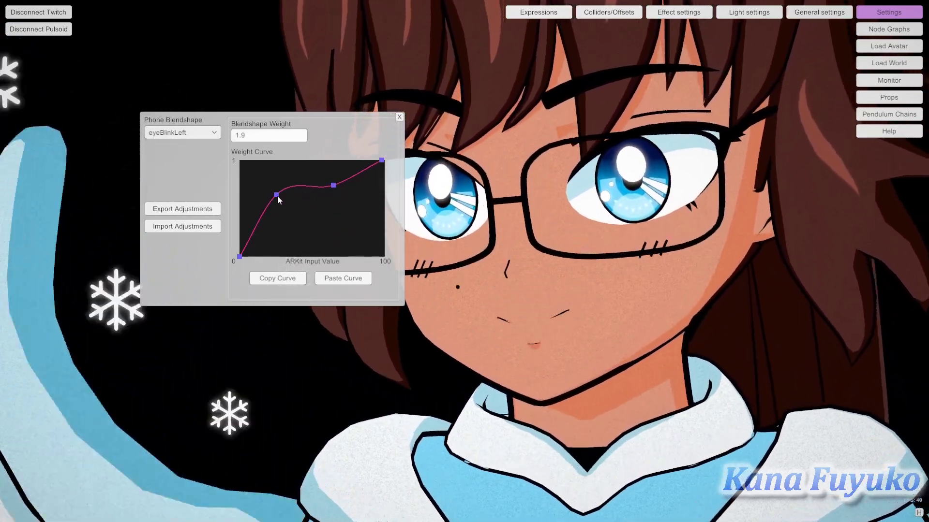
left_click_drag(276, 195, 270, 179)
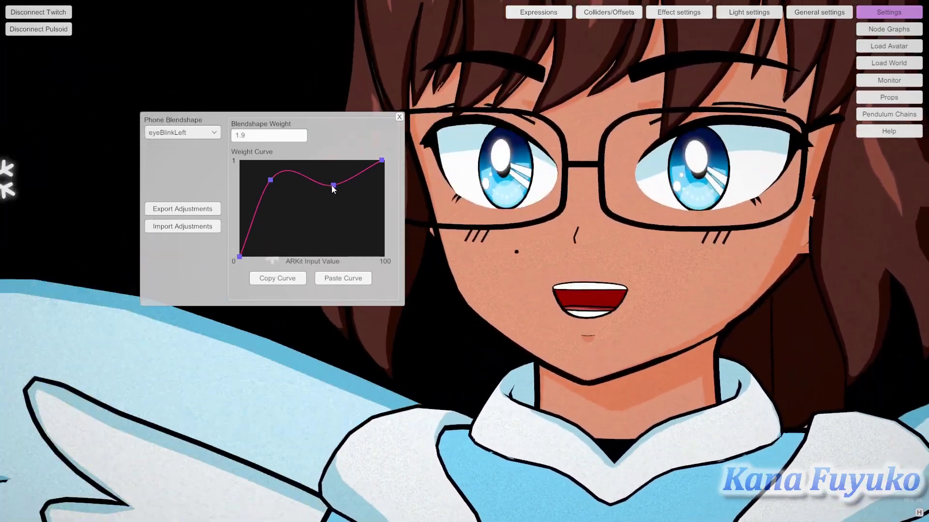
left_click_drag(333, 186, 338, 192)
Step: Delete all intermediate points from the eyeBlinkLeft weight curve and raise its starting point to 1 for a flat curve
right_click(336, 189)
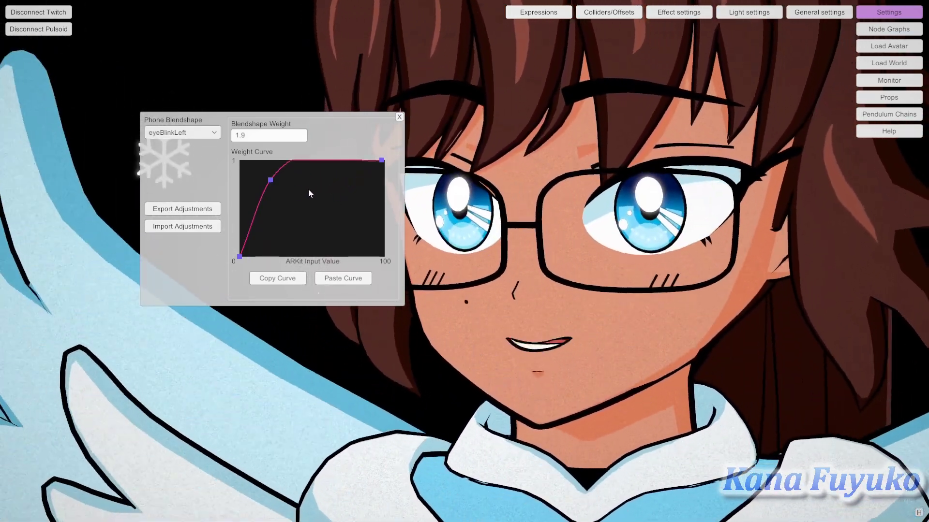
right_click(270, 180)
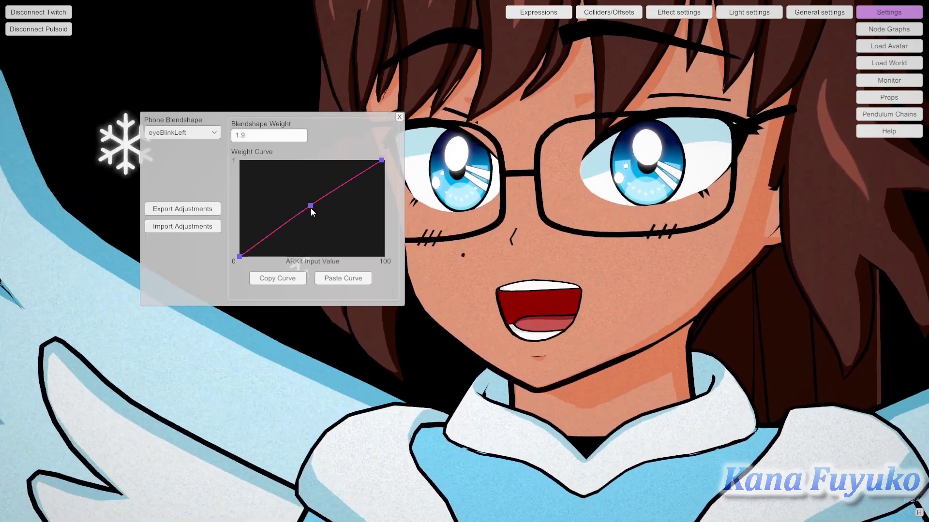
mouse_move(311, 206)
left_mouse_down()
mouse_move(323, 223)
mouse_move(338, 192)
mouse_move(313, 196)
mouse_move(327, 236)
mouse_move(319, 198)
left_mouse_up()
right_click(318, 196)
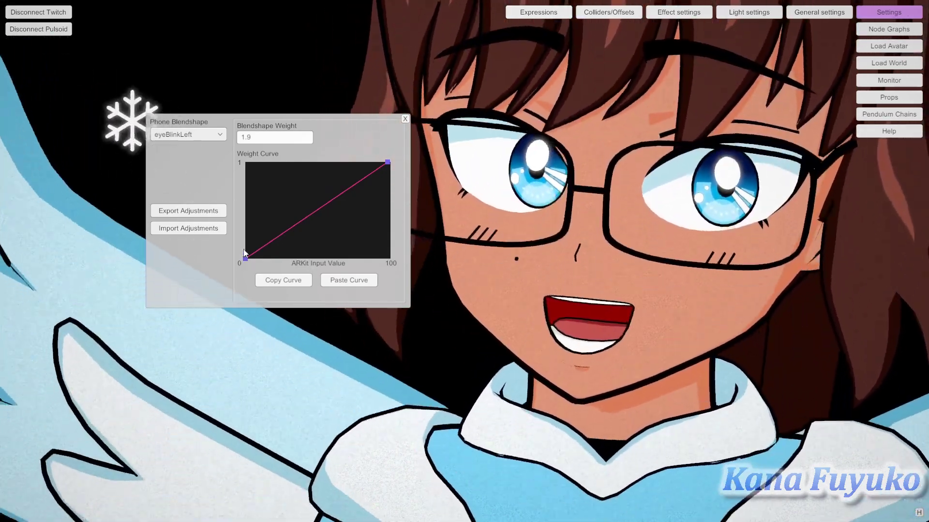
left_click_drag(245, 258, 246, 163)
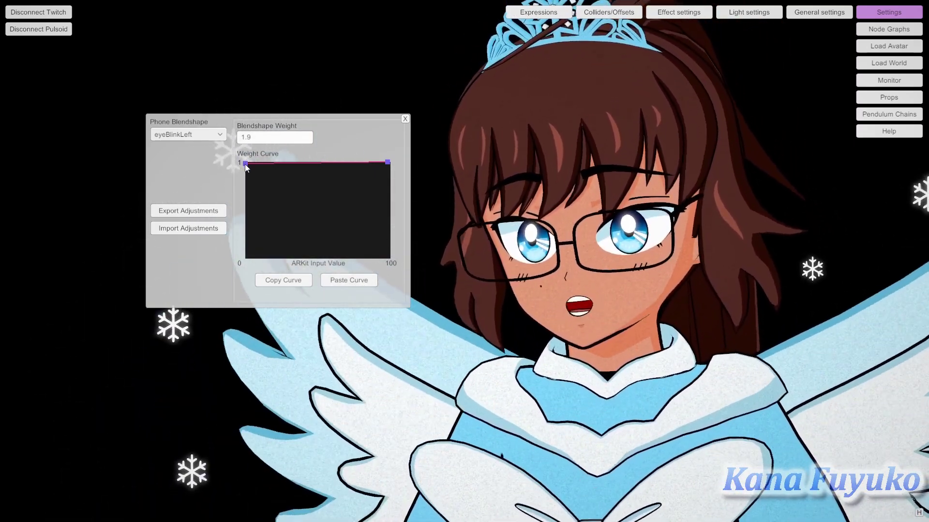
left_click_drag(241, 156, 249, 172)
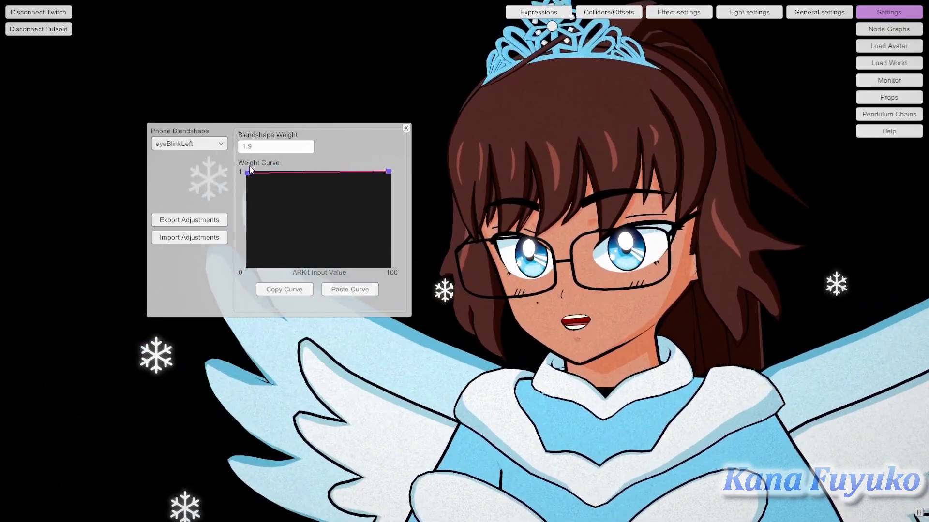
Step: Show the blendshape weight and weight curve of jawOpen
left_click(217, 143)
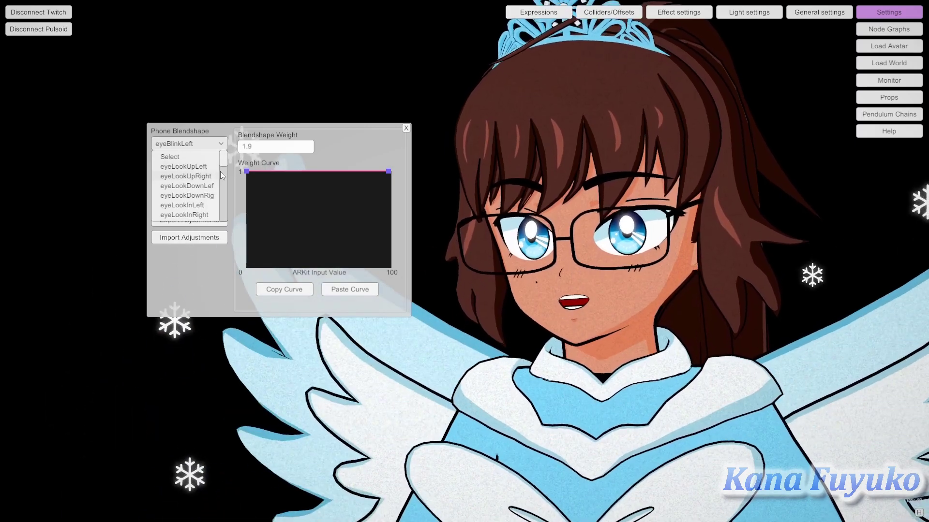
scroll(216, 177, "down", 3)
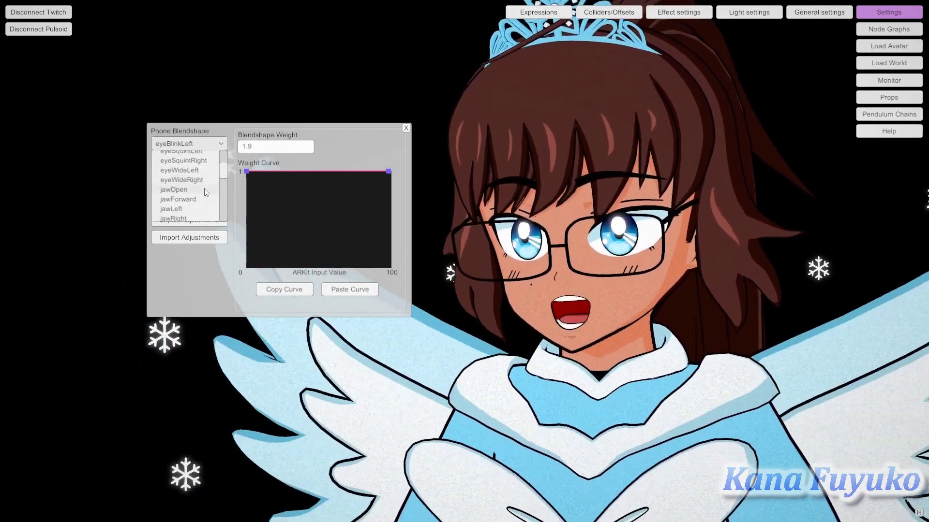
left_click(175, 189)
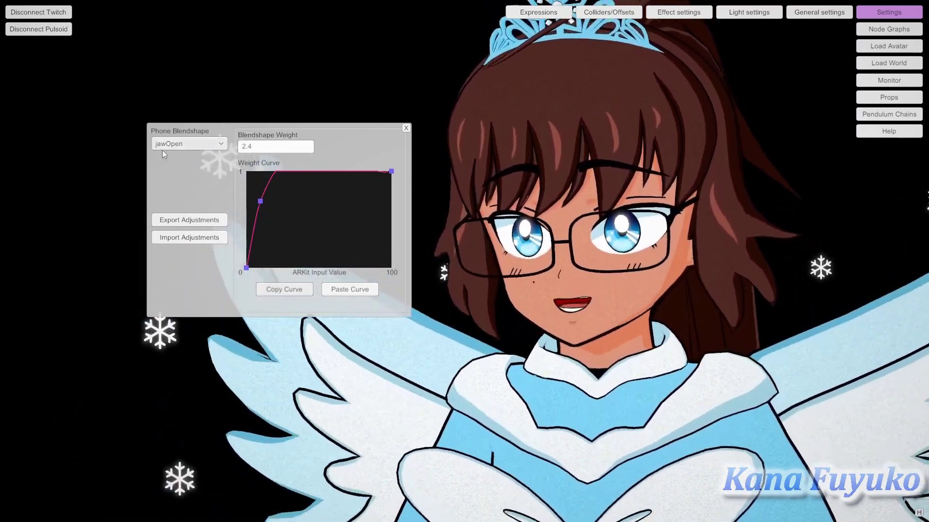
Step: For eyeBlinkRight, delete the weight curve's middle point, raise the starting point to 1 and close the blendshape adjustment window
left_click(181, 143)
scroll(225, 163, "down", 3)
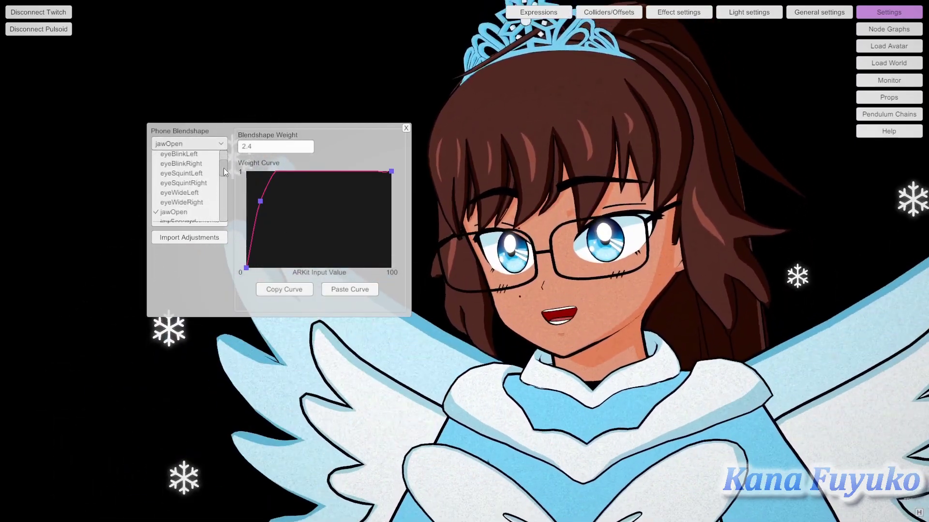
left_click(197, 164)
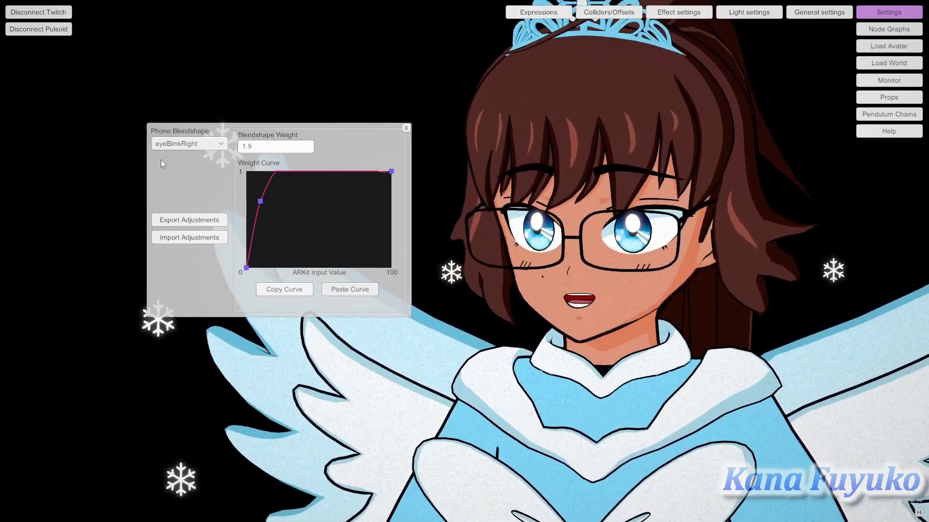
left_click(191, 143)
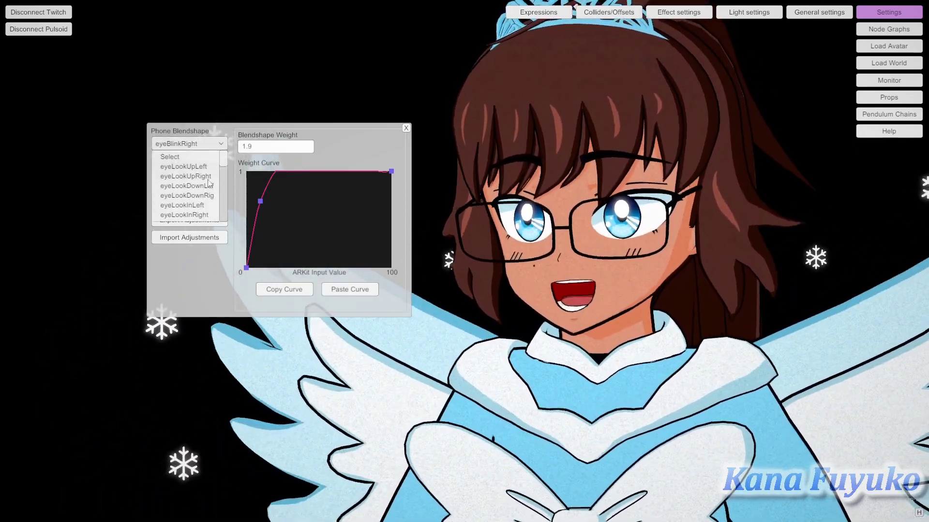
left_click(208, 144)
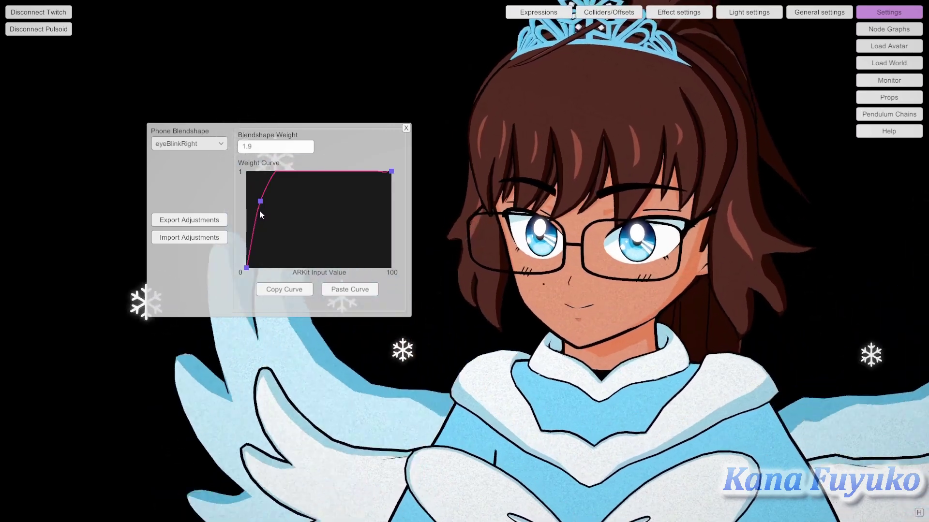
right_click(260, 201)
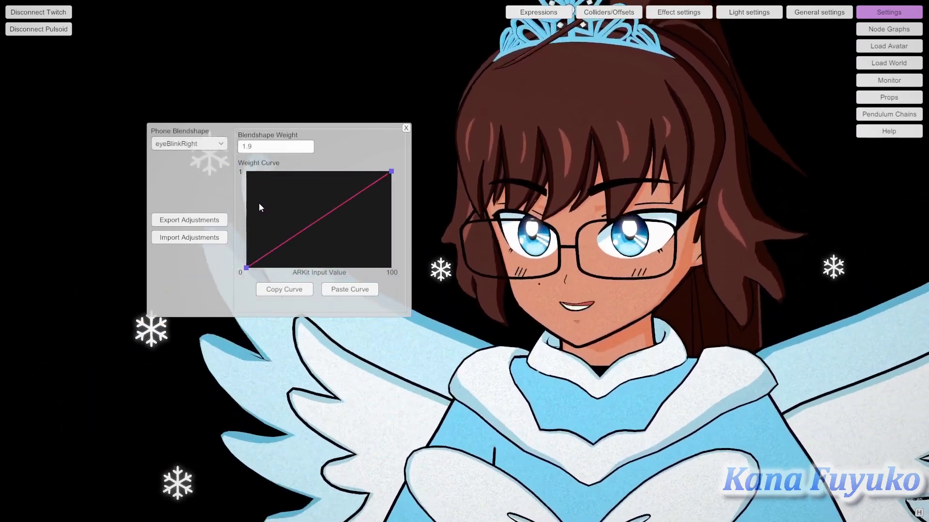
left_click_drag(246, 270, 251, 160)
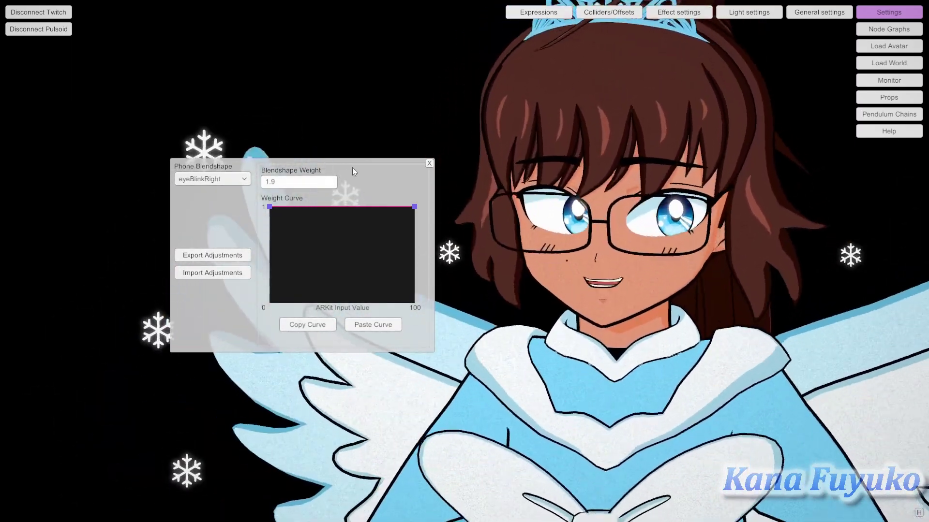
left_click_drag(350, 167, 327, 132)
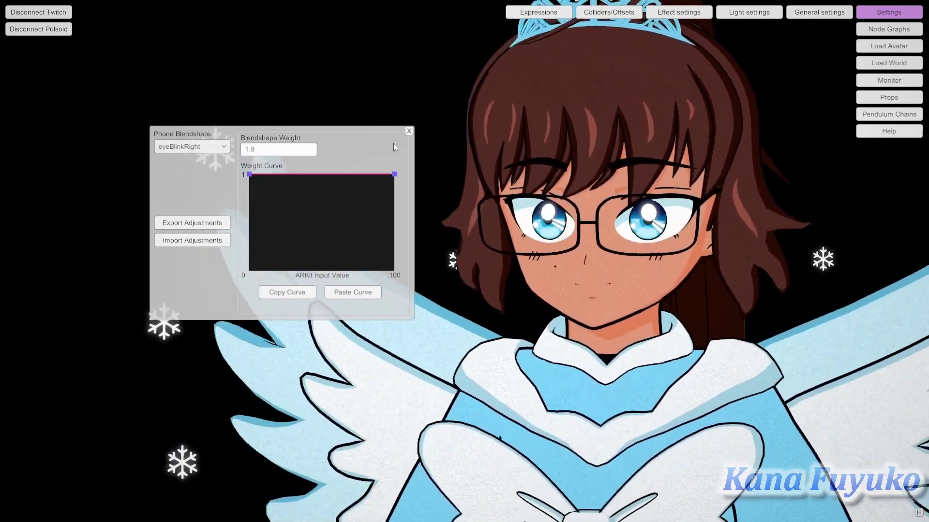
left_click(408, 131)
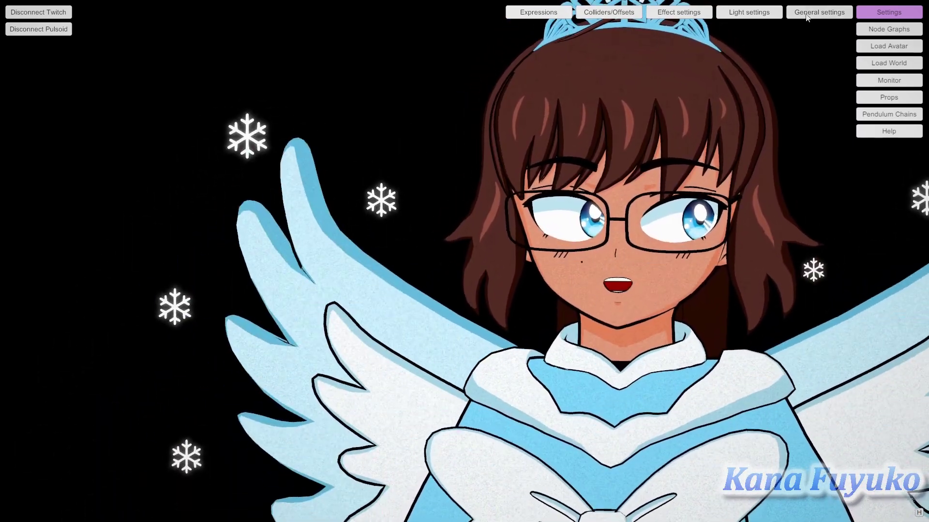
Step: In the general settings, set the Web Camera ARKit Layer's camera to Elgato Facecam
left_click(806, 15)
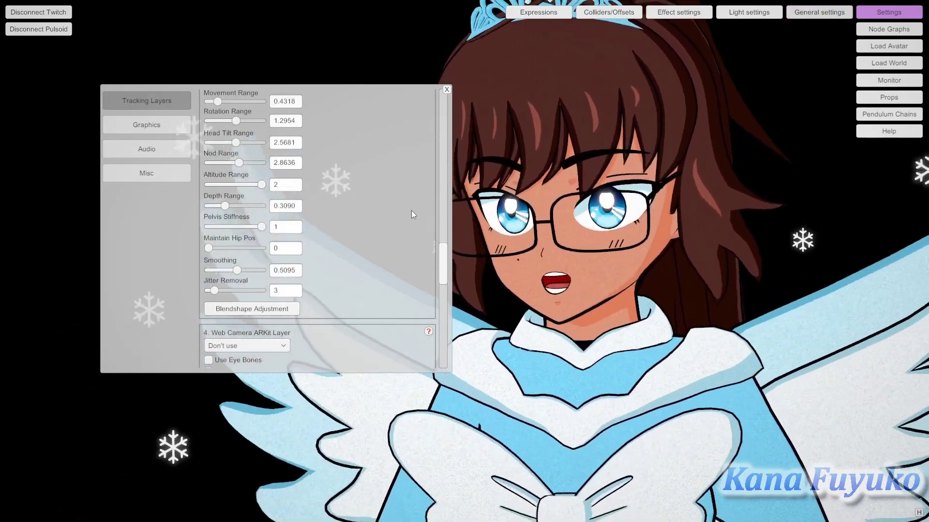
scroll(441, 266, "down", 5)
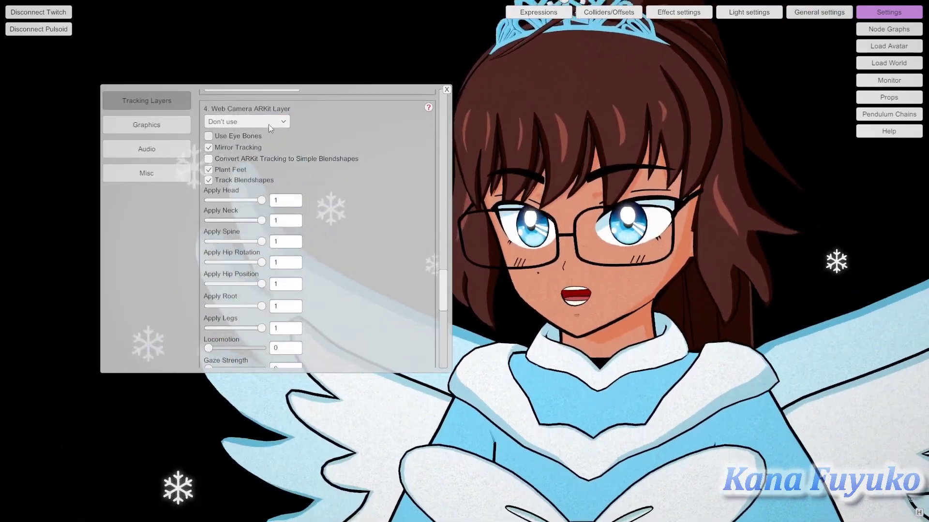
left_click(268, 124)
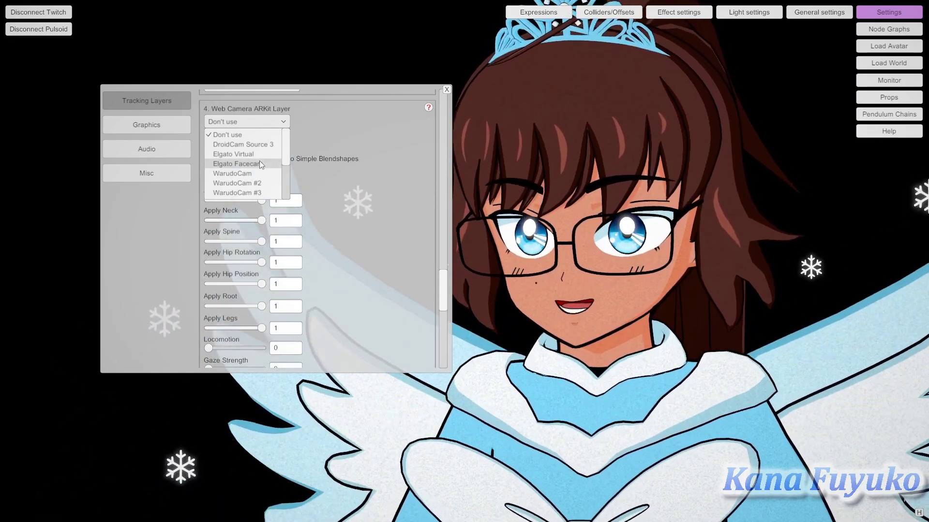
left_click(238, 164)
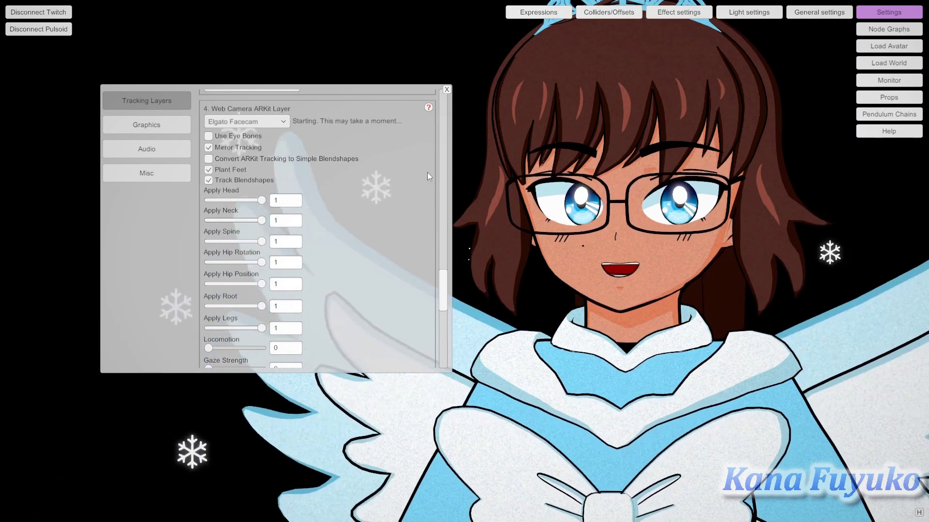
Step: Clear the phone's IP address in the iFacialMocap ARKit Layer and close the general settings
left_click_drag(442, 277, 443, 211)
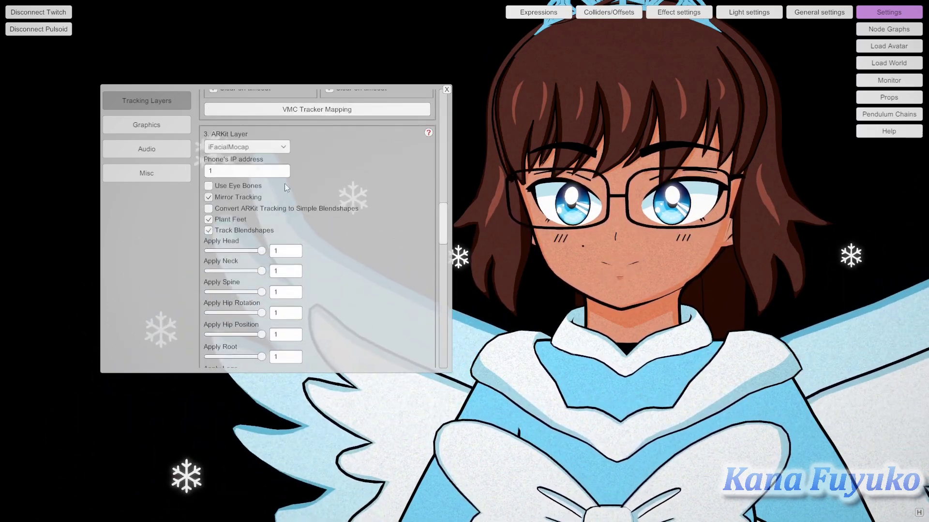
key("BackSpace")
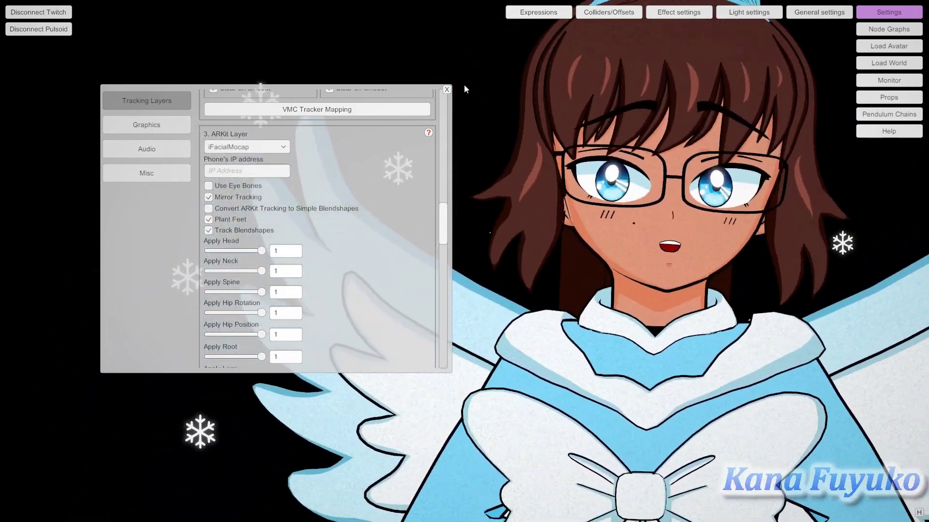
left_click(447, 90)
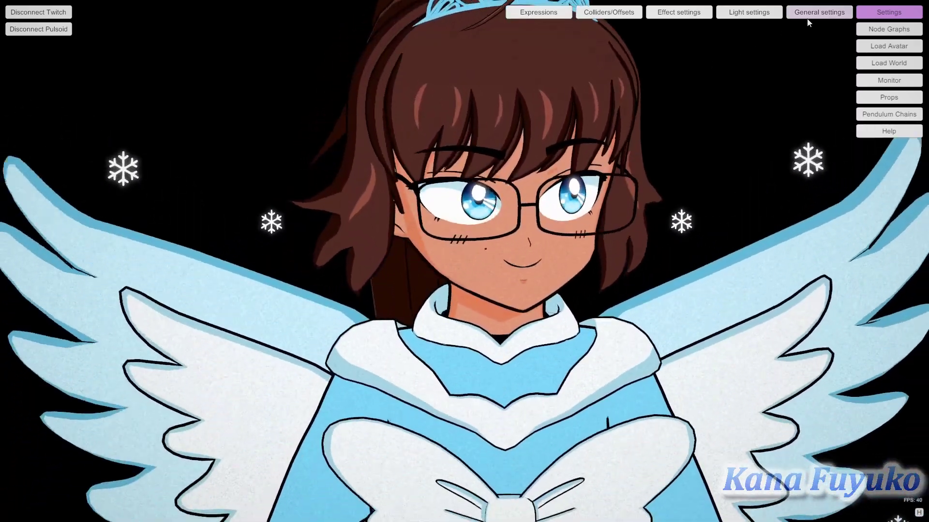
Step: Reopen the general settings at the ARKit Layer and move the window off the avatar's face
left_click(806, 14)
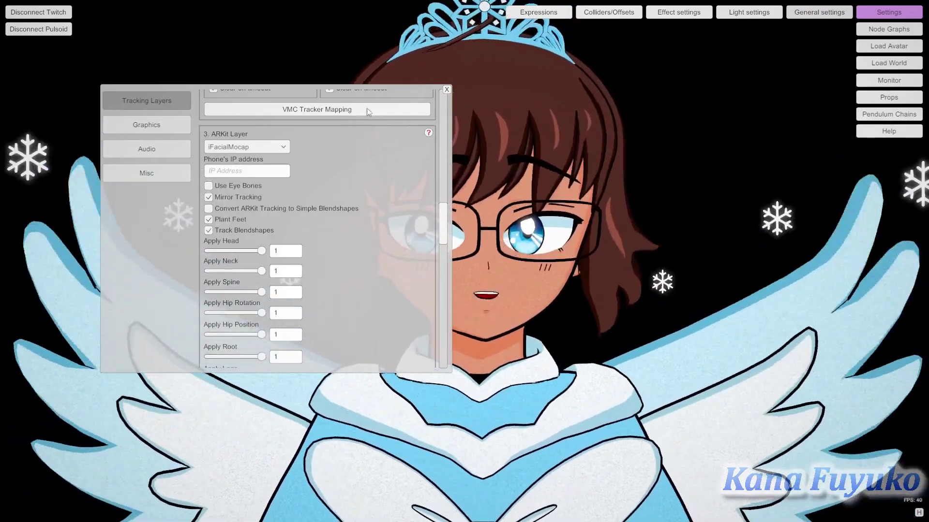
left_click_drag(358, 85, 333, 80)
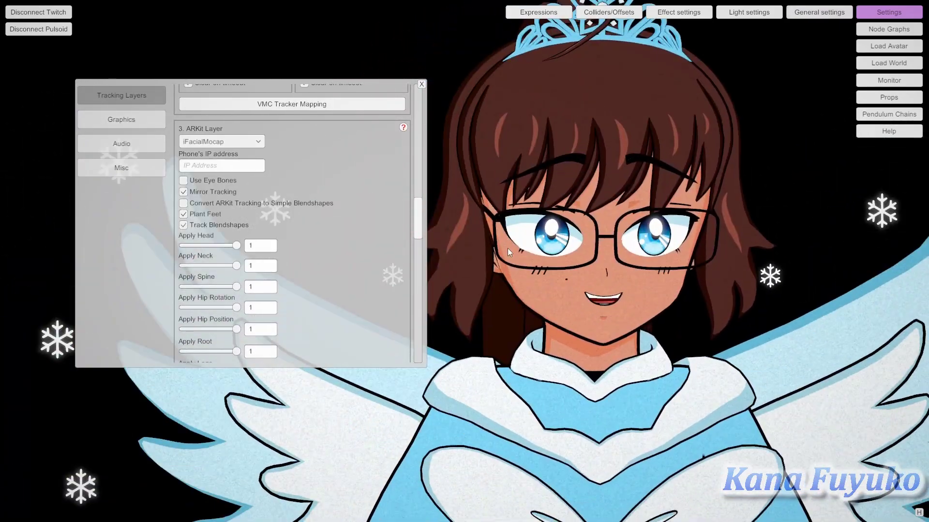
Step: Open the Web Camera layer's blendshape adjustment window and close the general settings
left_click_drag(416, 208, 410, 314)
left_click(231, 280)
left_click(421, 85)
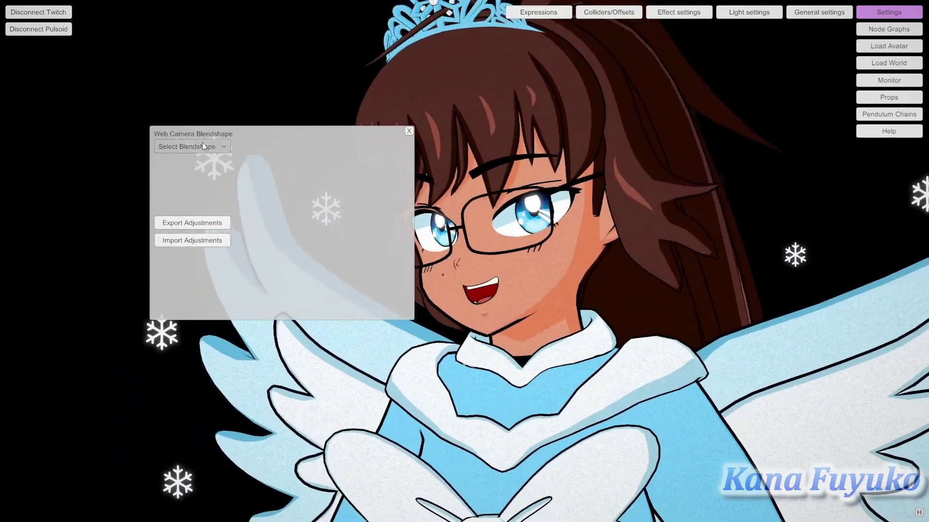
Step: Choose jawOpen as the web camera blendshape to adjust
left_click(202, 144)
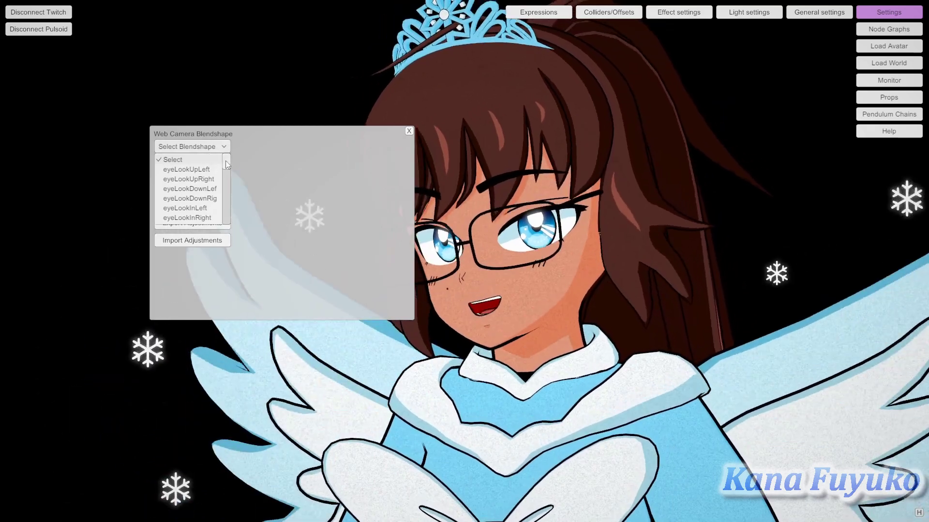
left_click_drag(227, 160, 228, 176)
left_click(204, 155)
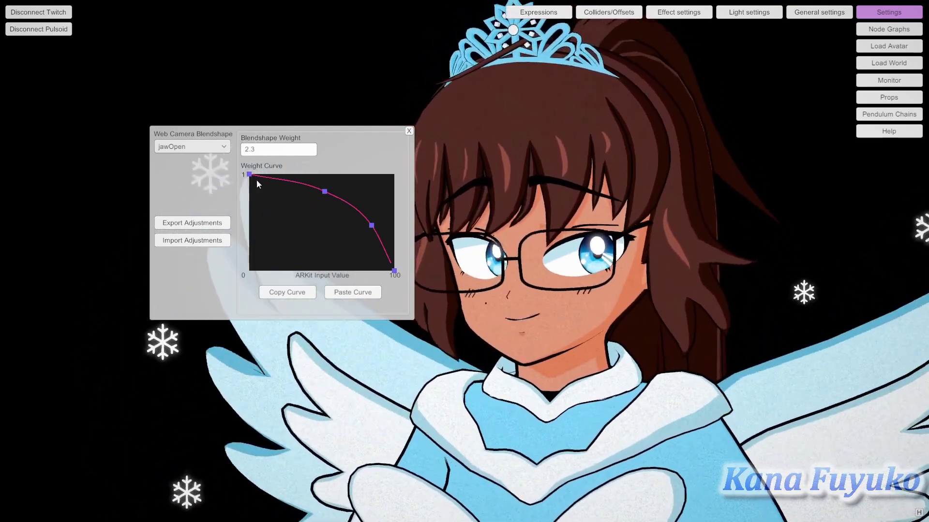
Step: Try a lower starting point on jawOpen's weight curve and return it to 1
left_click_drag(250, 176, 249, 199)
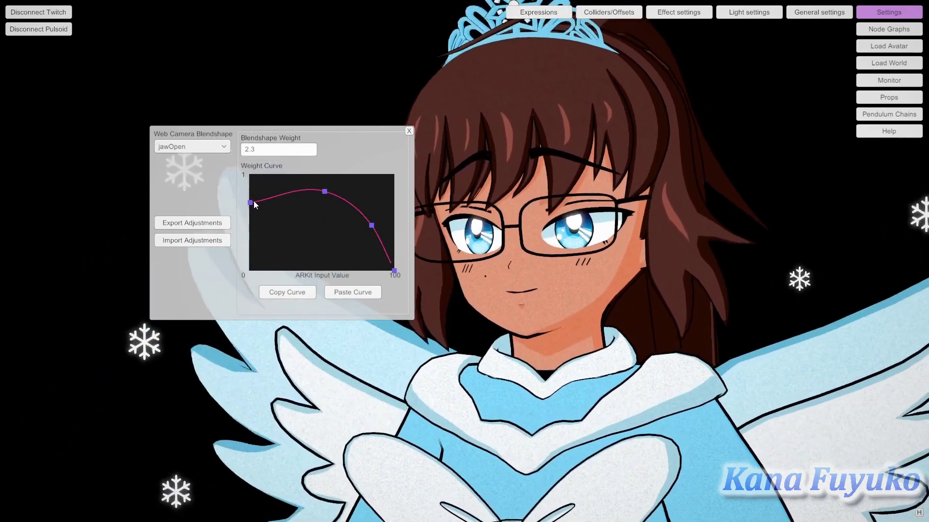
left_click_drag(250, 199, 249, 171)
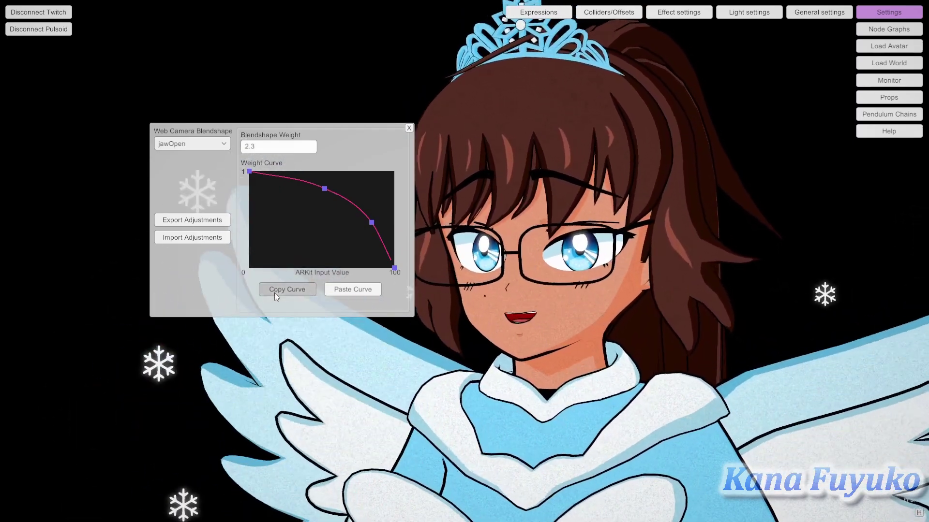
Step: Delete both middle points of jawOpen's weight curve and make it a straight line rising from 0 to 1
left_click_drag(324, 191, 371, 224)
right_click(324, 191)
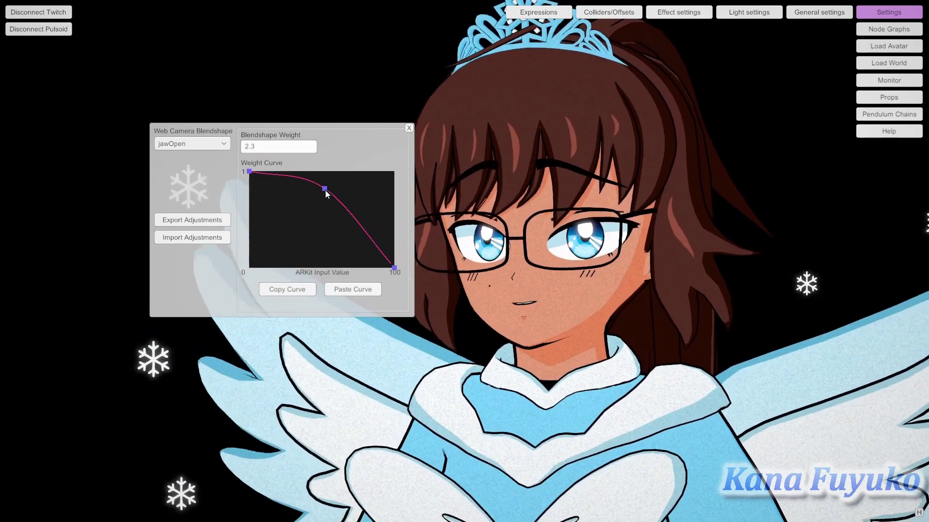
left_click_drag(397, 269, 394, 145)
left_click_drag(249, 172, 246, 280)
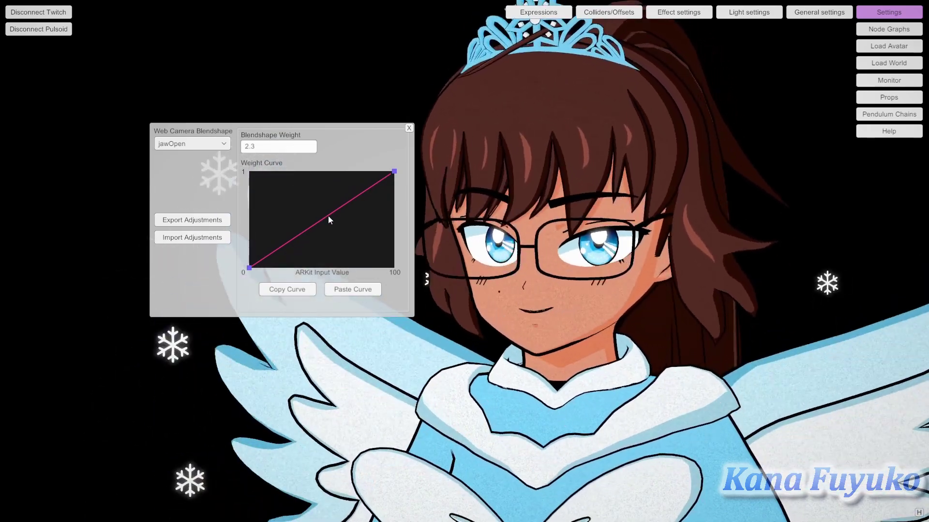
Step: Bend jawOpen's rising line with two added middle points, and paste the copied curve back over it
double_click(327, 216)
left_click_drag(328, 216, 269, 200)
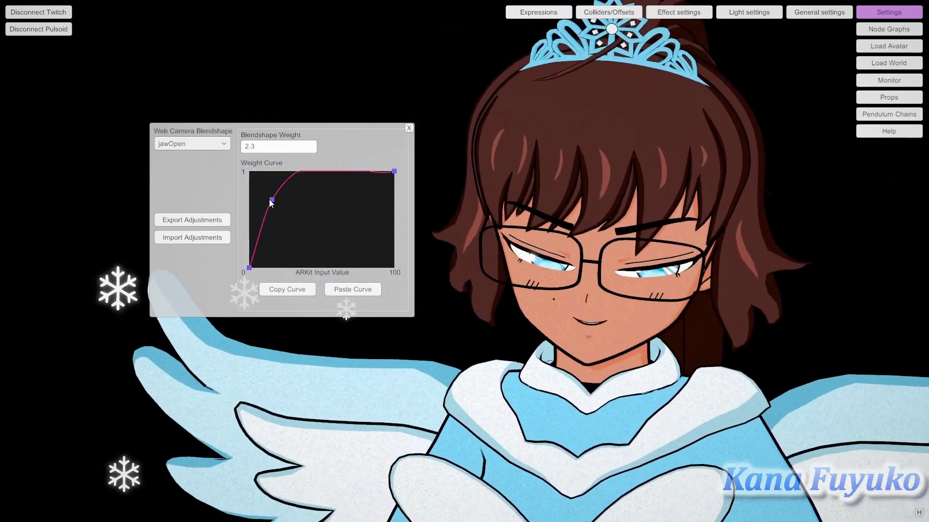
left_click_drag(271, 198, 267, 213)
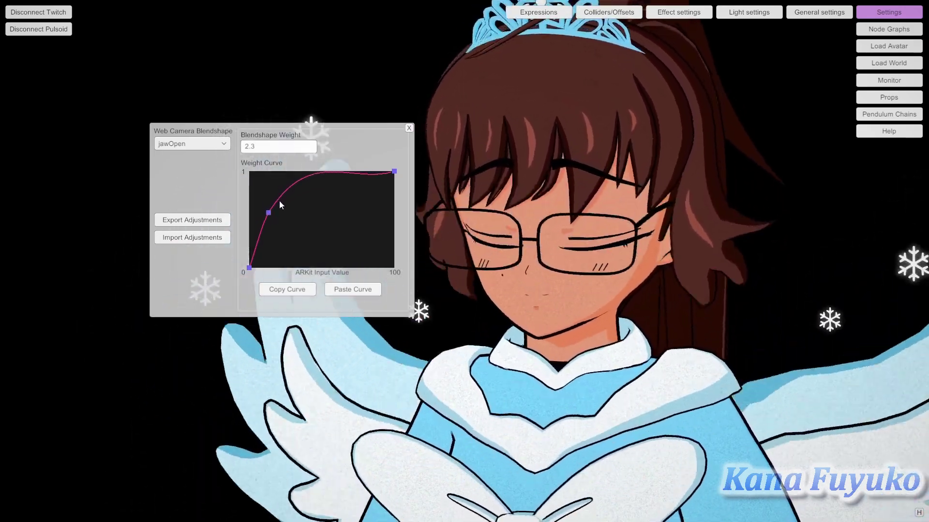
double_click(294, 185)
left_click_drag(302, 185, 337, 187)
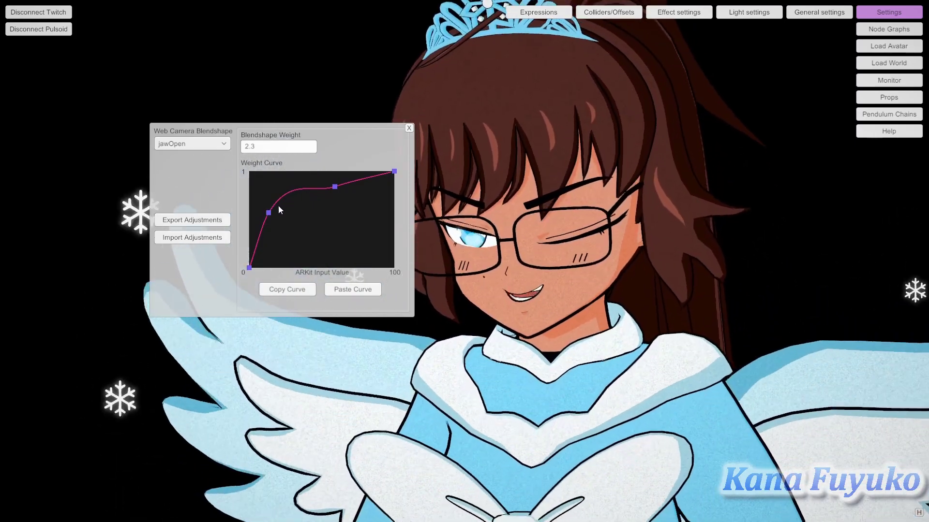
left_click_drag(271, 210, 268, 199)
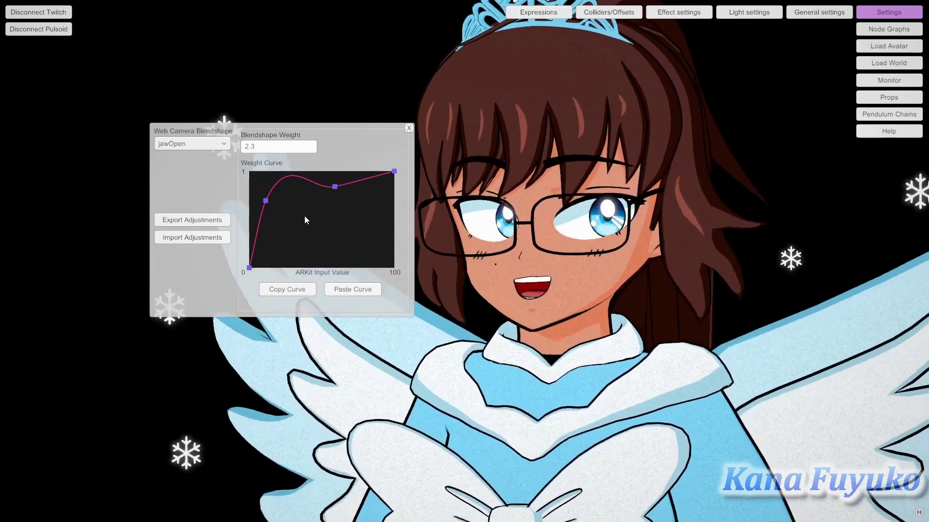
left_click(357, 290)
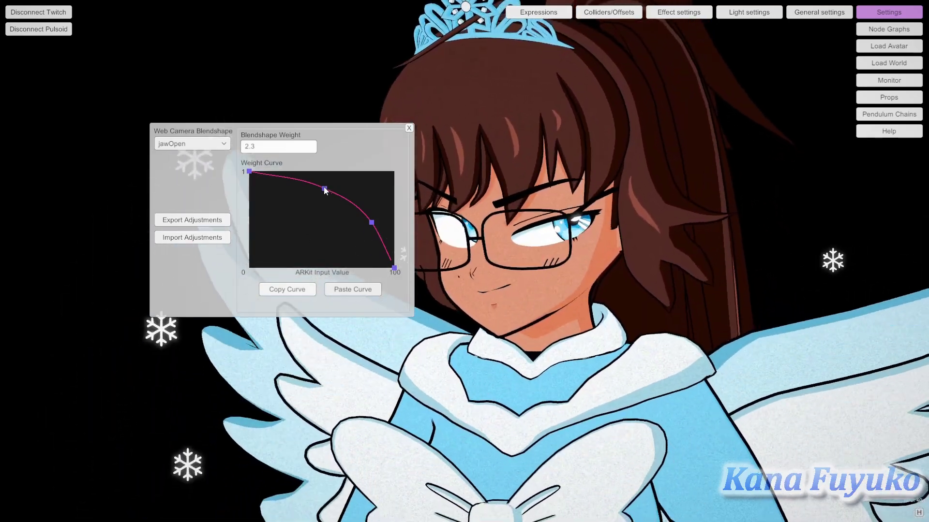
Step: Delete the two middle points of jawOpen's pasted weight curve
left_click_drag(324, 187, 315, 222)
right_click(314, 222)
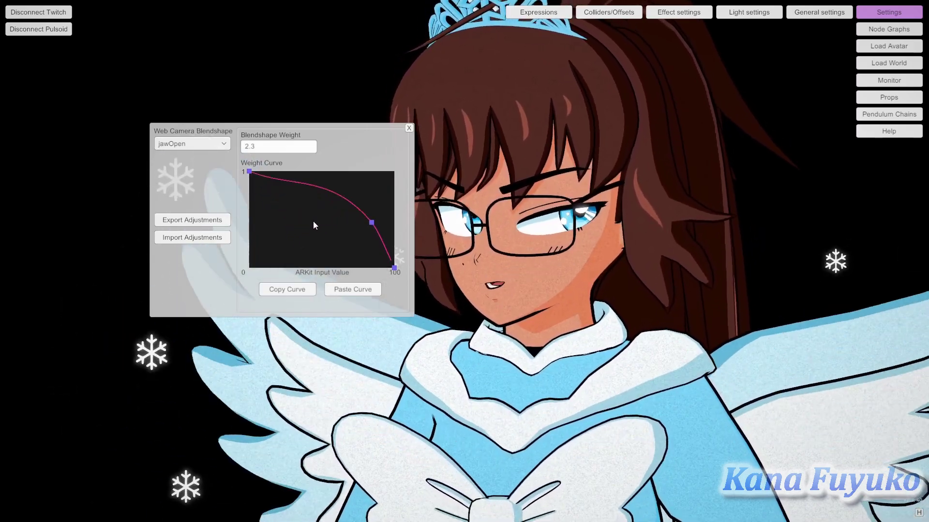
right_click(372, 223)
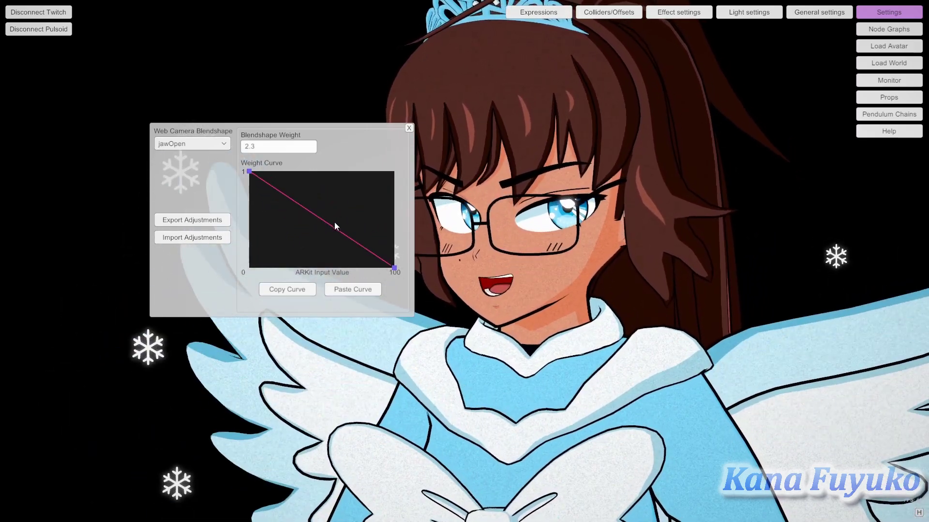
Step: Add a middle point to jawOpen's straight falling line and restore the bent curve with two middle points
left_click(330, 223)
mouse_move(320, 227)
left_mouse_down()
mouse_move(256, 264)
mouse_move(376, 190)
mouse_move(259, 263)
mouse_move(329, 208)
mouse_move(381, 188)
mouse_move(322, 221)
left_mouse_up()
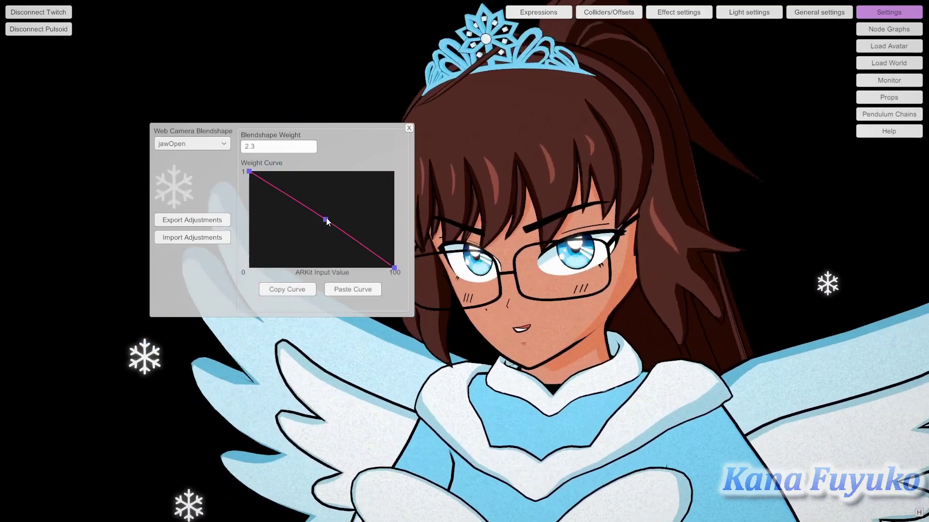
left_click_drag(326, 218, 371, 223)
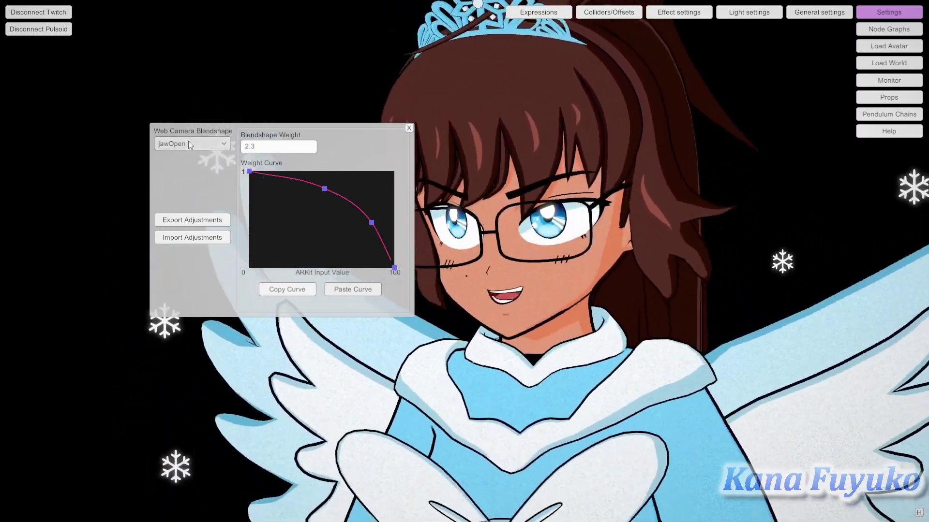
Step: Switch the web camera adjustments to eyeBlinkLeft and open its blendshape weight for editing
left_click(188, 143)
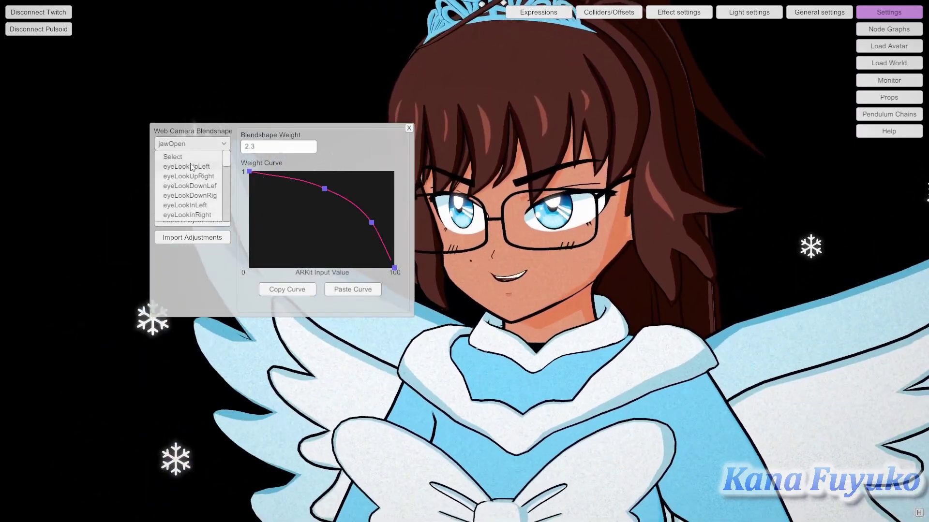
left_click(213, 144)
left_click_drag(225, 160, 225, 172)
scroll(213, 170, "up", 2)
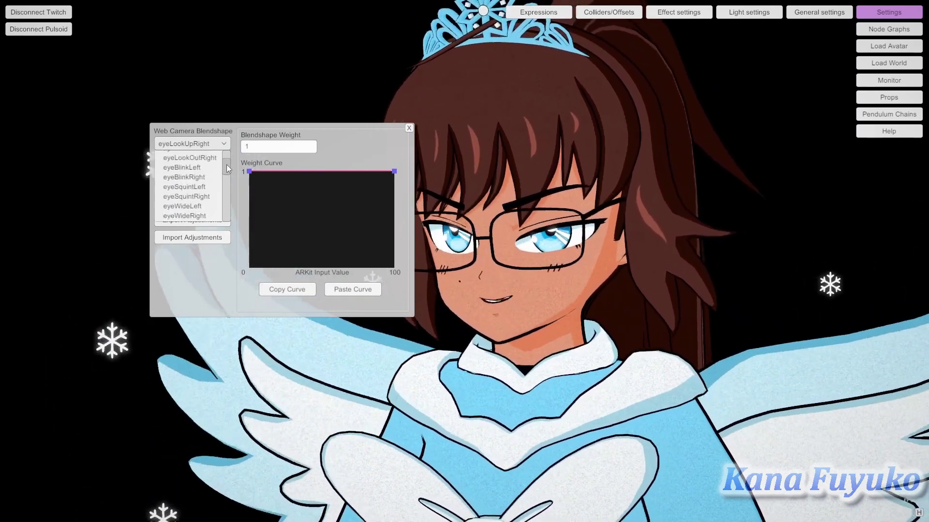
left_click(204, 168)
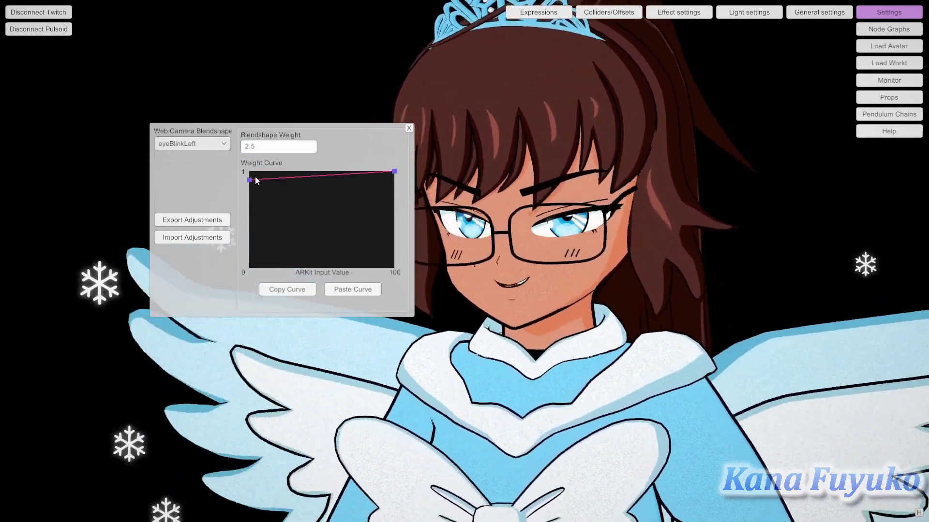
left_click(257, 150)
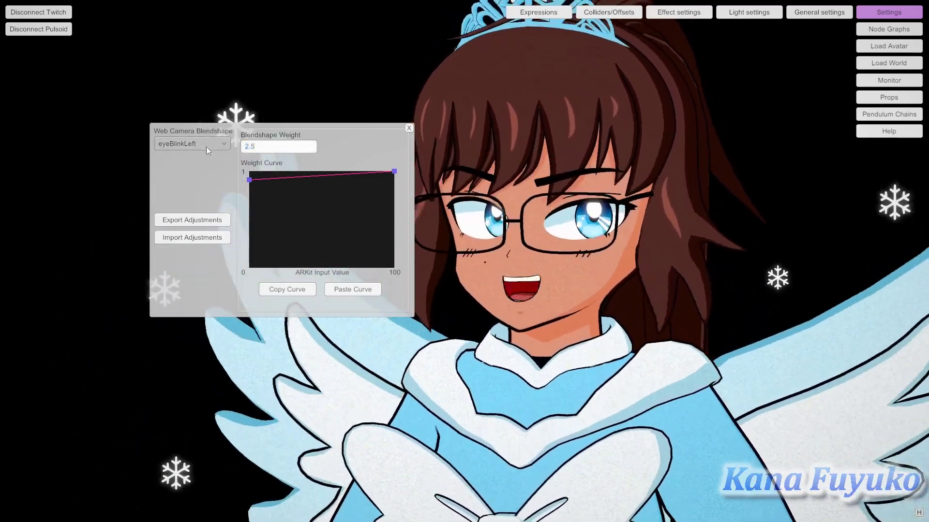
left_click(206, 147)
scroll(225, 205, "down", 3)
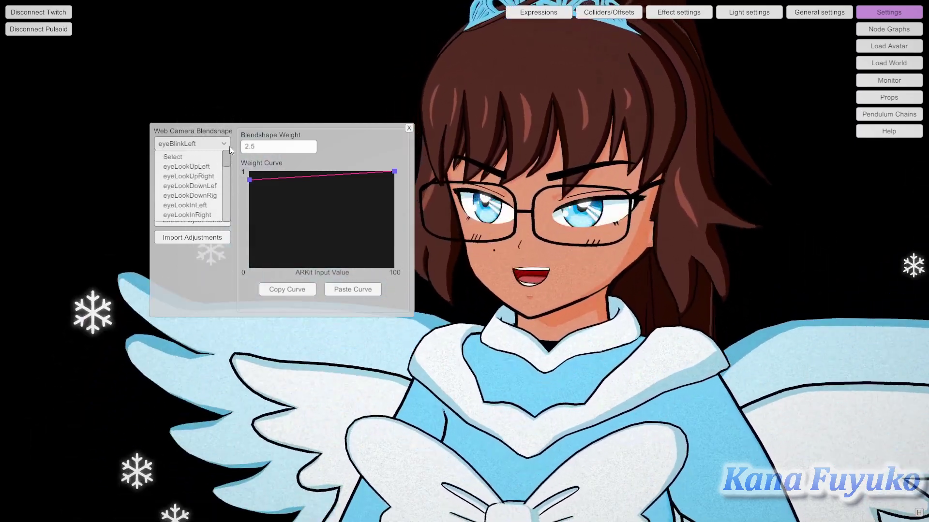
left_click(227, 144)
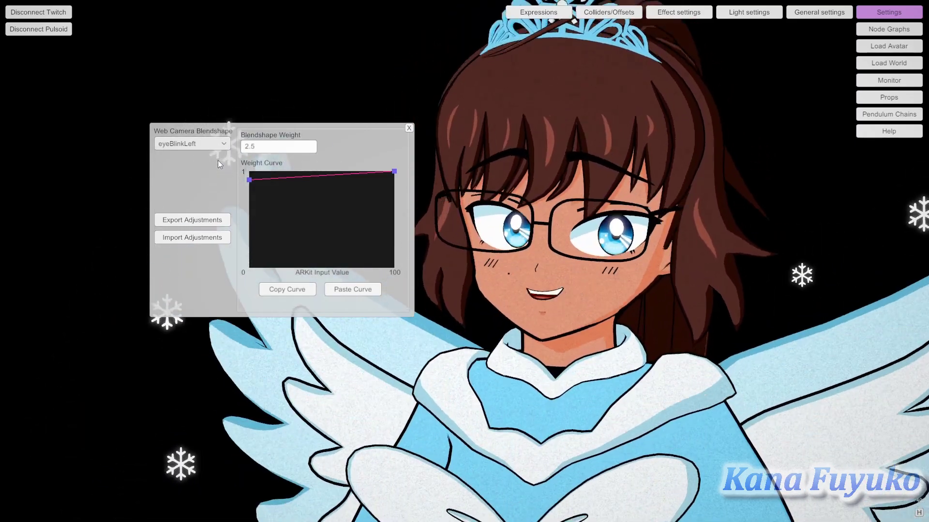